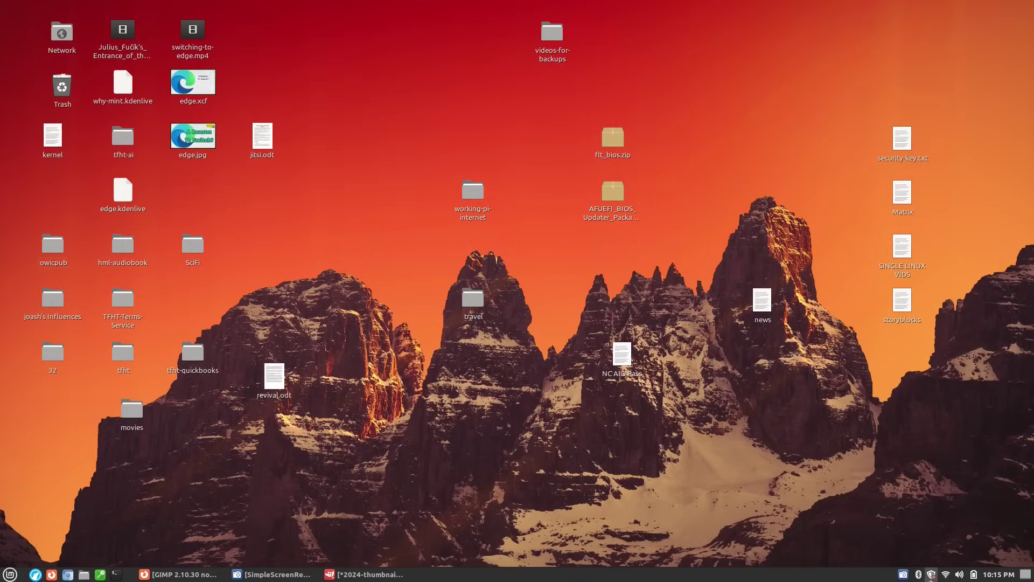
# Step: Open Update Manager to see the seven pending updates, including filezilla, pam and Element
pyautogui.click(931, 574)
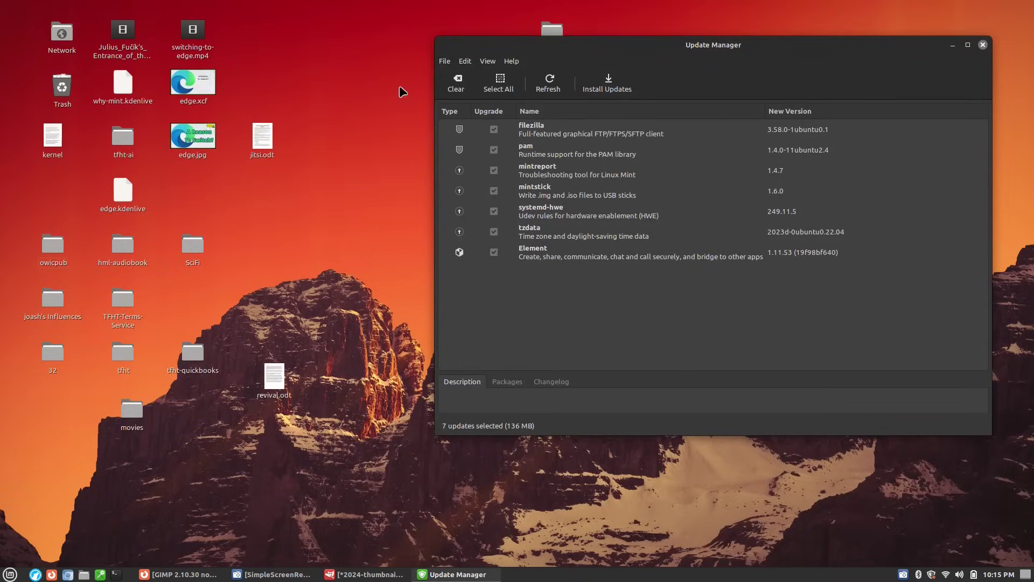
# Step: Glance at Update Manager's File menu without choosing anything, then close the window
pyautogui.click(447, 63)
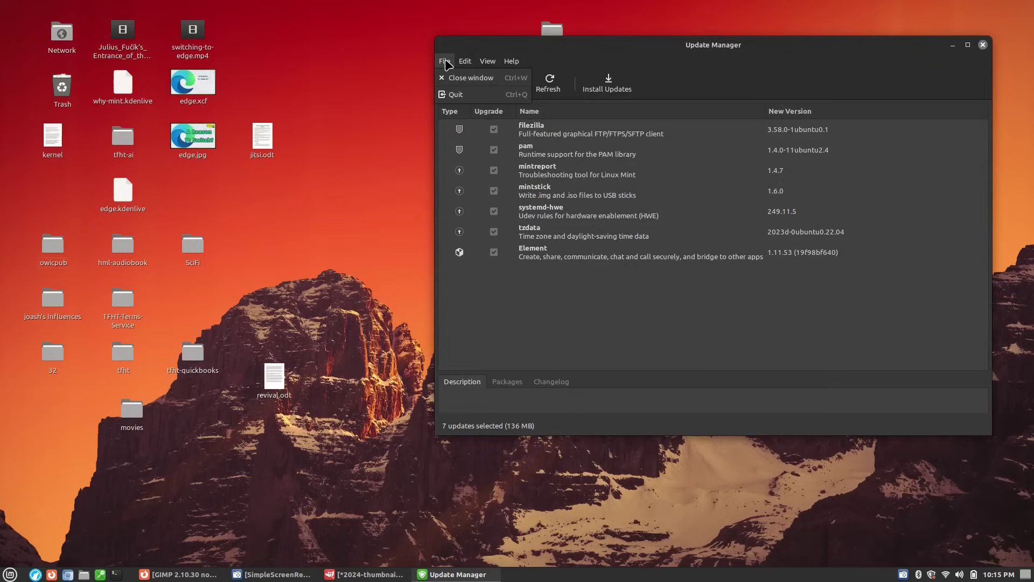
pyautogui.click(446, 62)
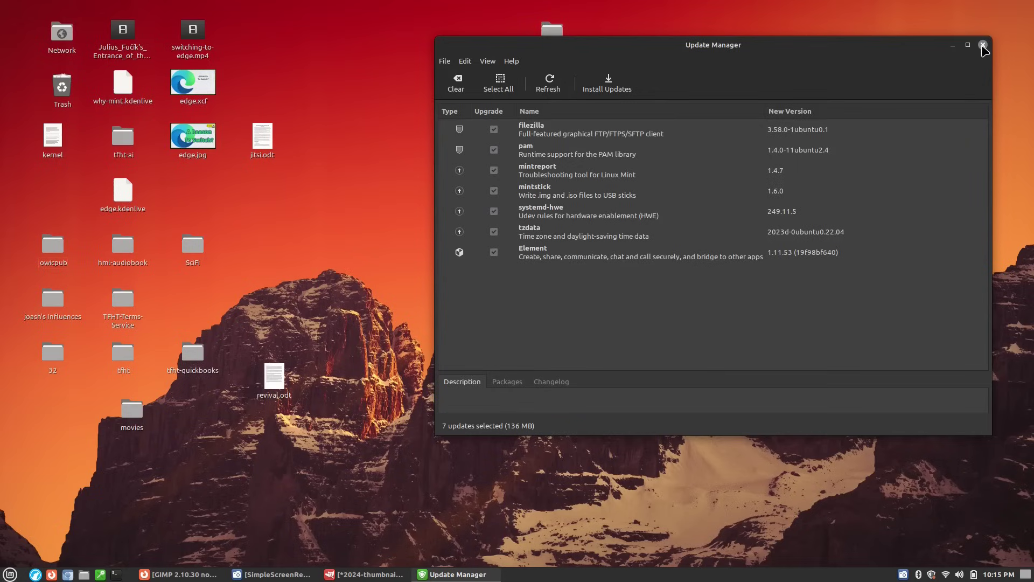
pyautogui.click(982, 45)
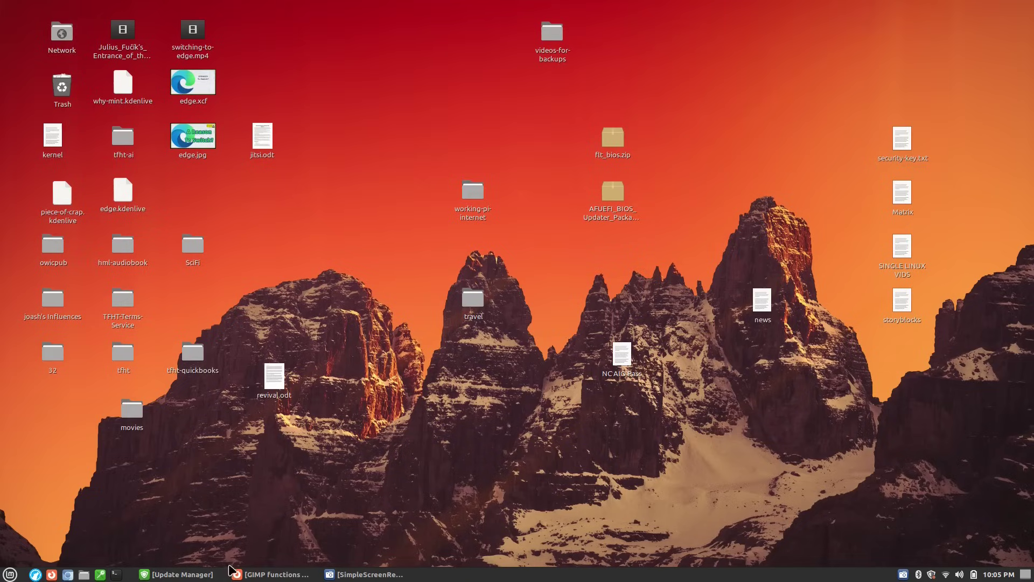
# Step: Restore the Update Manager window from the taskbar, now showing only the Element update
pyautogui.click(178, 574)
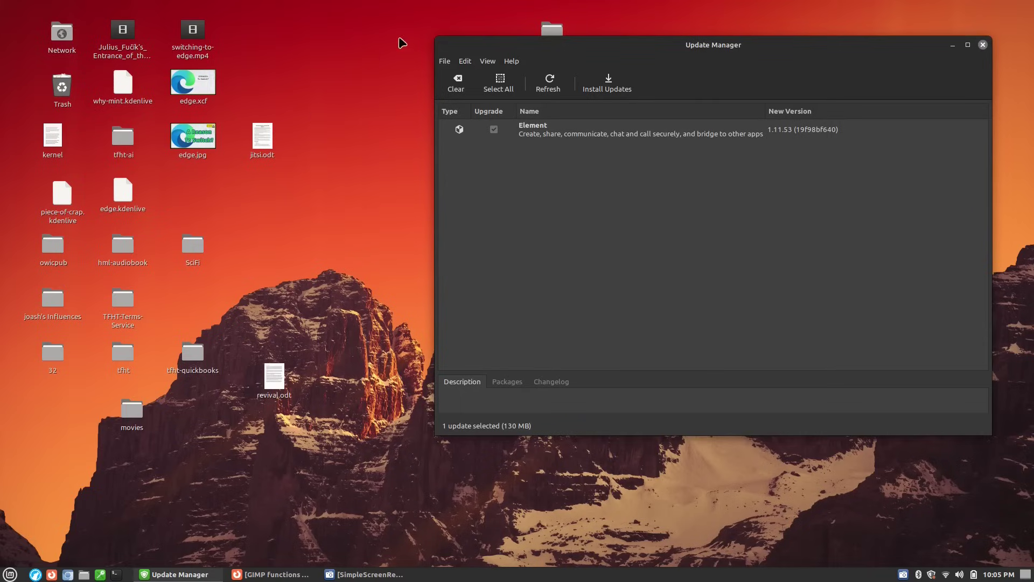
# Step: Check Update Manager's Edit menu source options, then bring up the Cinnamon applications menu
pyautogui.click(461, 63)
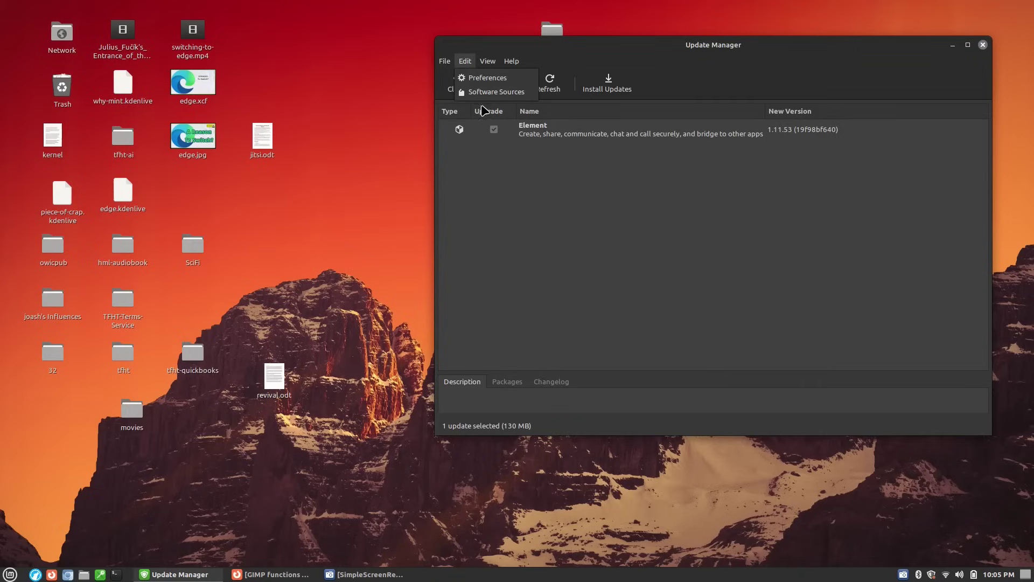
pyautogui.click(578, 204)
pyautogui.press('super')
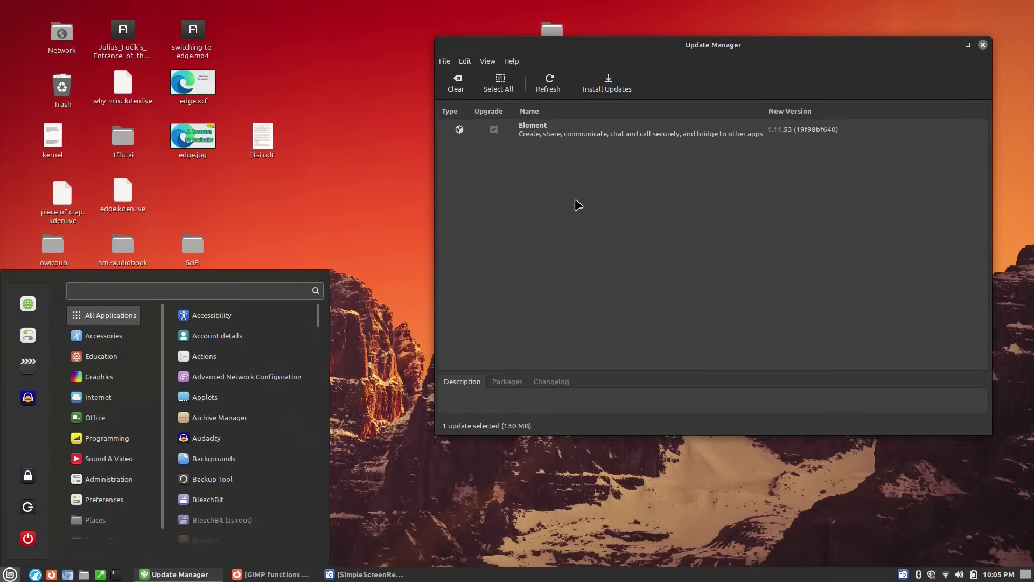
# Step: Launch System Info, confirm Linux Mint 21.3 Cinnamon with kernel 6.5.0-14-generic, then close it
pyautogui.write('update')
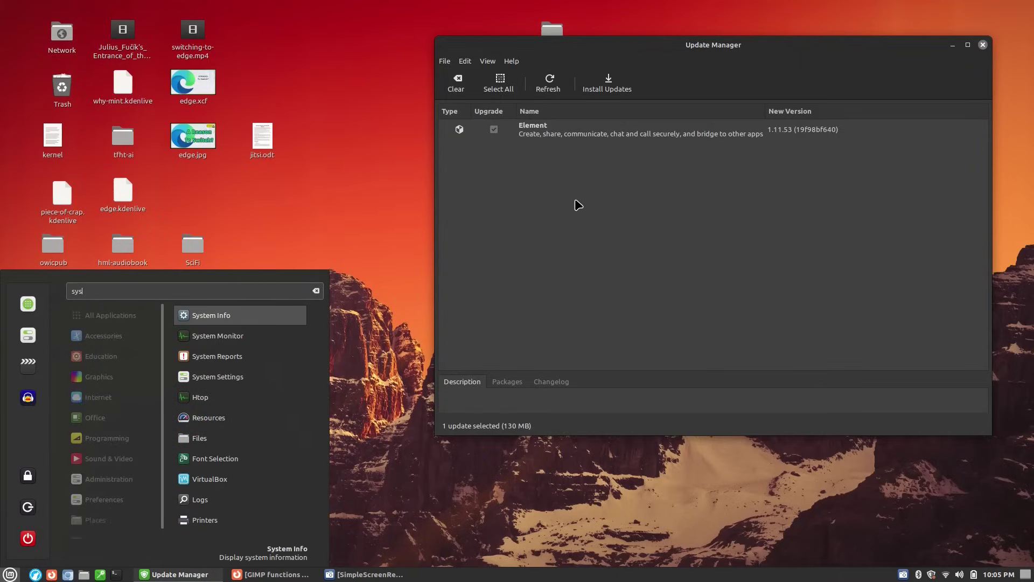
pyautogui.click(259, 318)
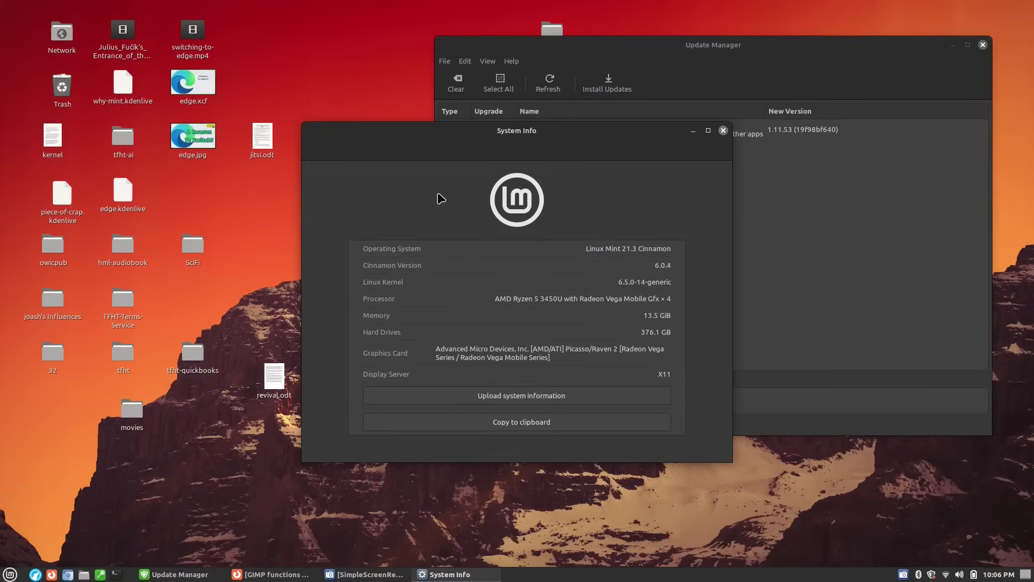
pyautogui.moveTo(528, 135); pyautogui.dragTo(226, 201)
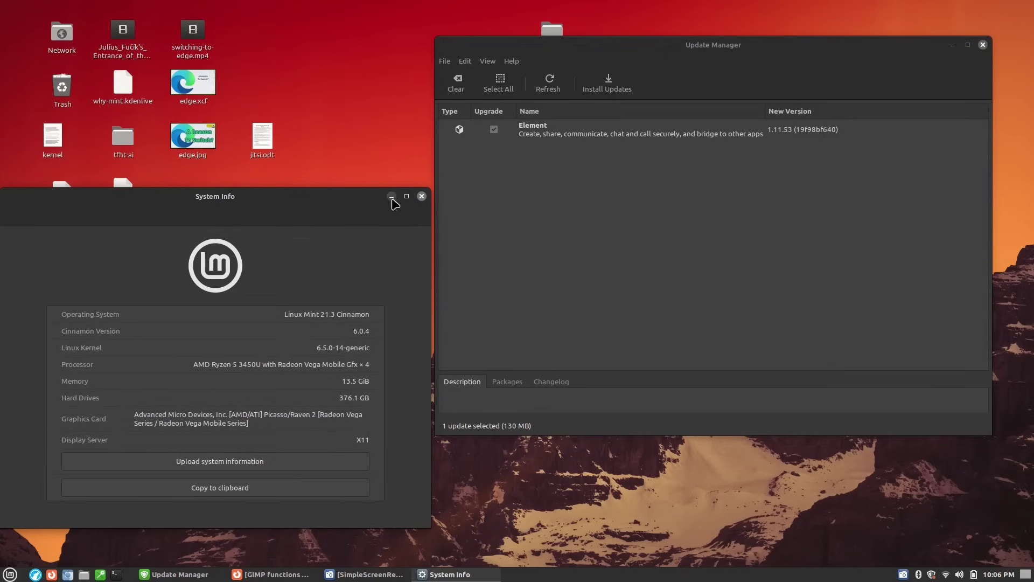
pyautogui.click(422, 196)
# Step: Compare the 6.5, 6.2, 5.19 and 5.15 kernel series in Linux Kernels, then close both windows
pyautogui.click(486, 61)
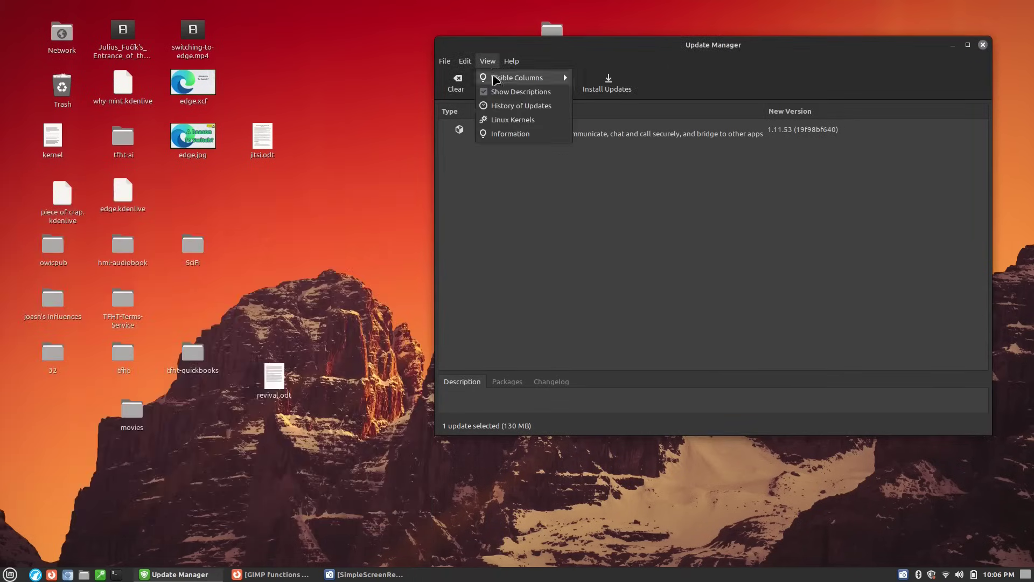
pyautogui.click(503, 120)
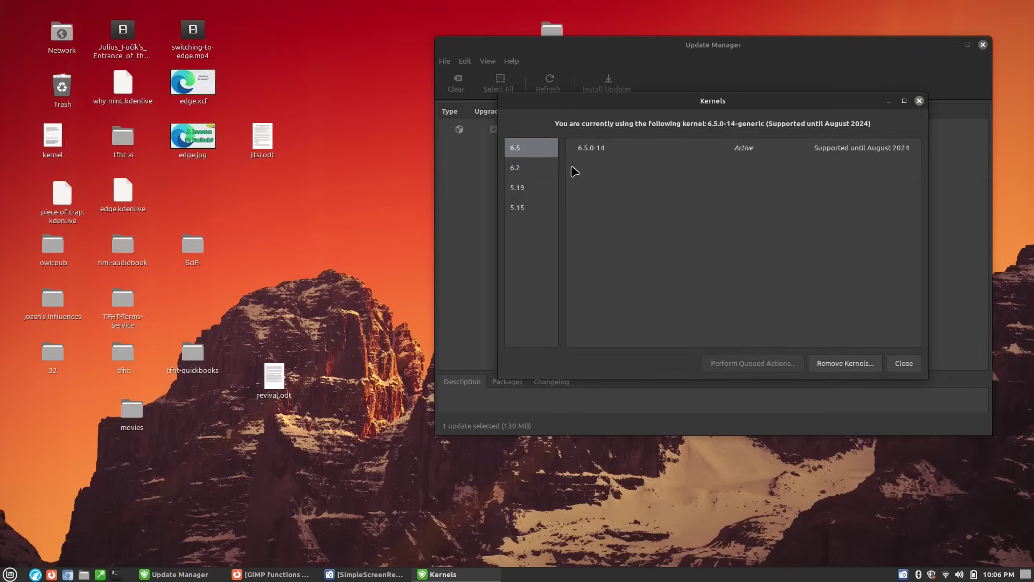
pyautogui.click(540, 171)
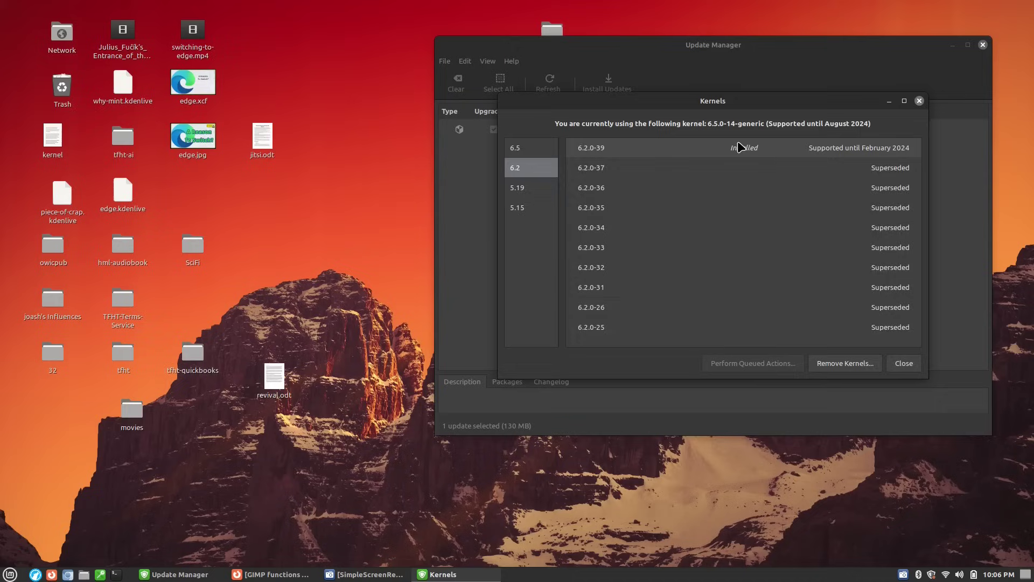
pyautogui.click(542, 190)
pyautogui.click(533, 209)
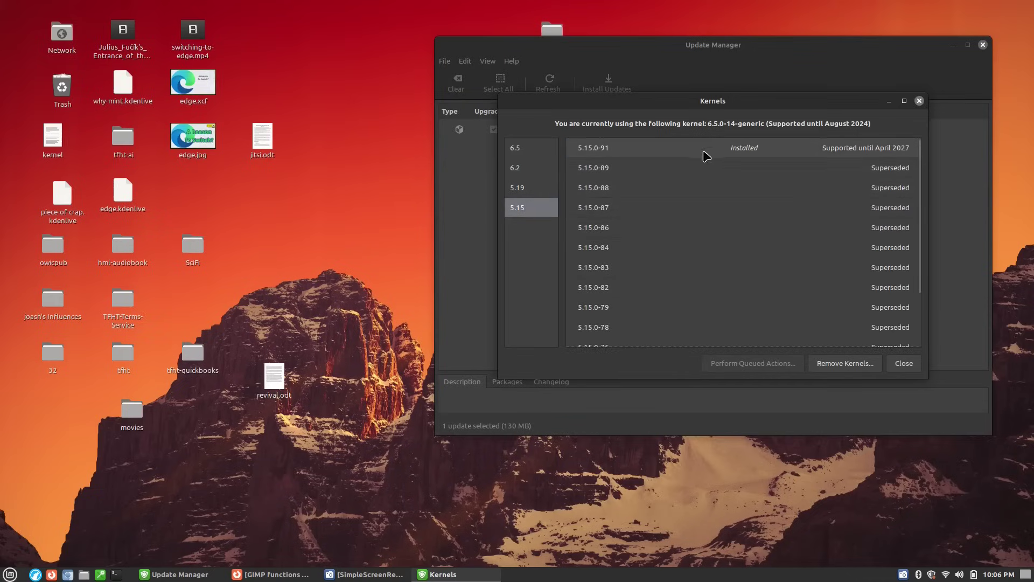
pyautogui.click(533, 151)
pyautogui.click(541, 210)
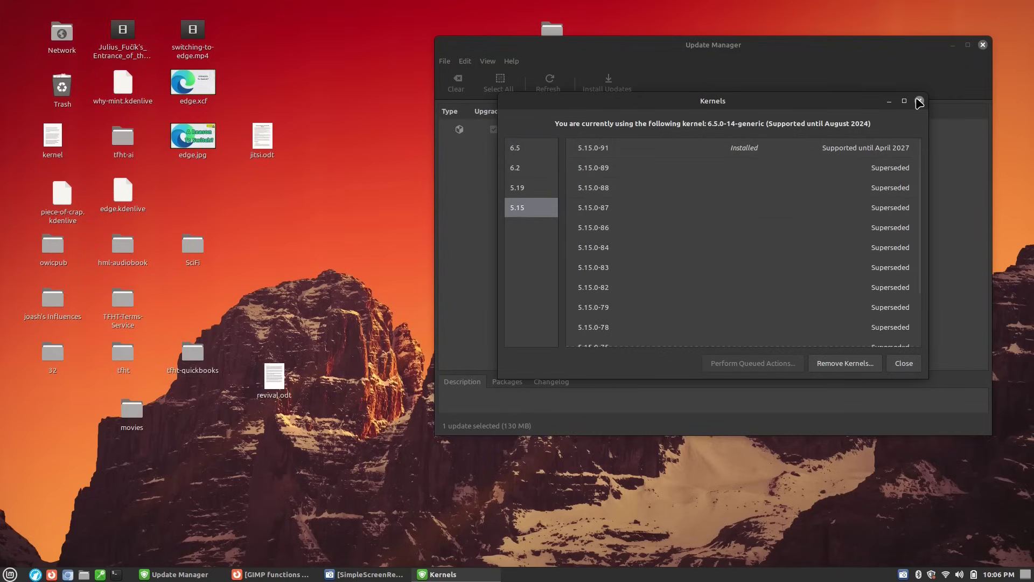
pyautogui.click(919, 101)
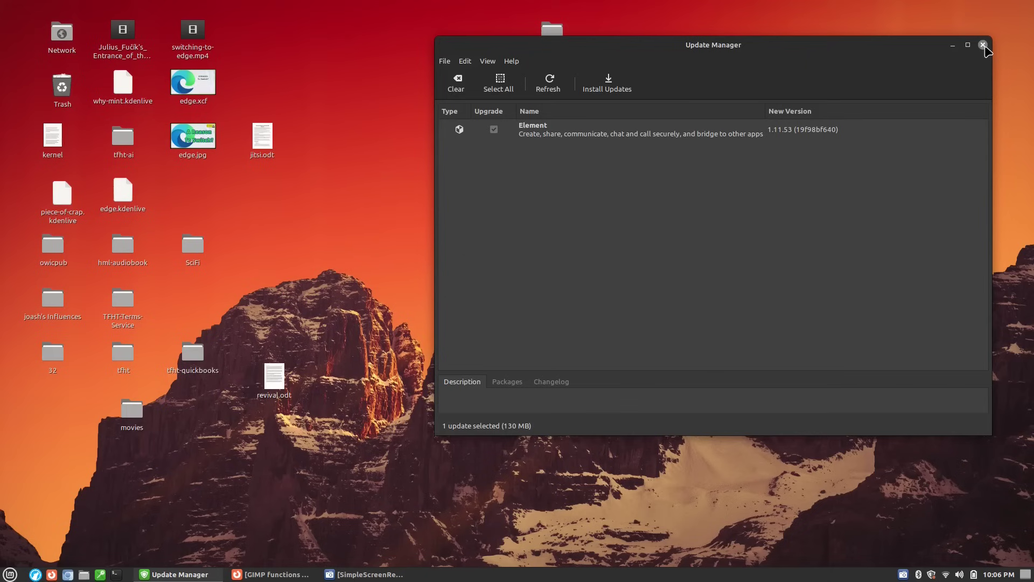
pyautogui.click(983, 45)
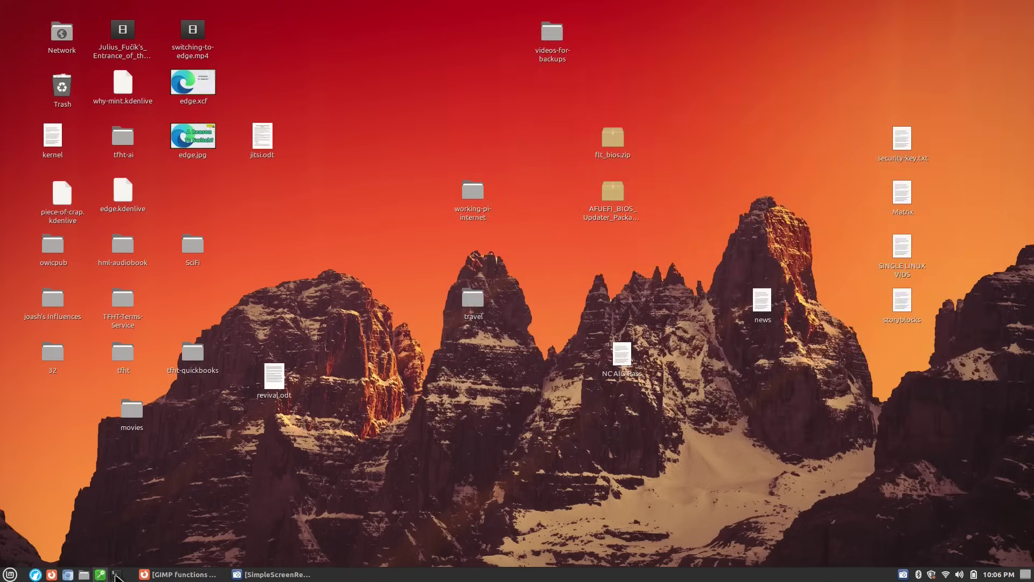
# Step: Bring up the Firefox window with the 'GIMP functions not working issues.' forum thread
pyautogui.click(178, 575)
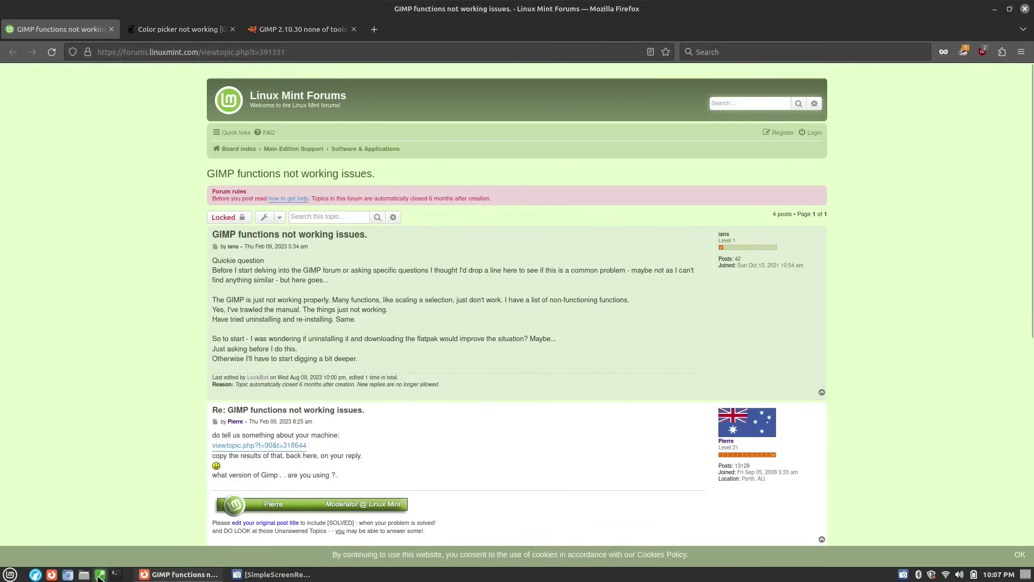
# Step: Open 2024-thumbnail-base.xcf from the Documents folder in the file manager
pyautogui.press('super+e')
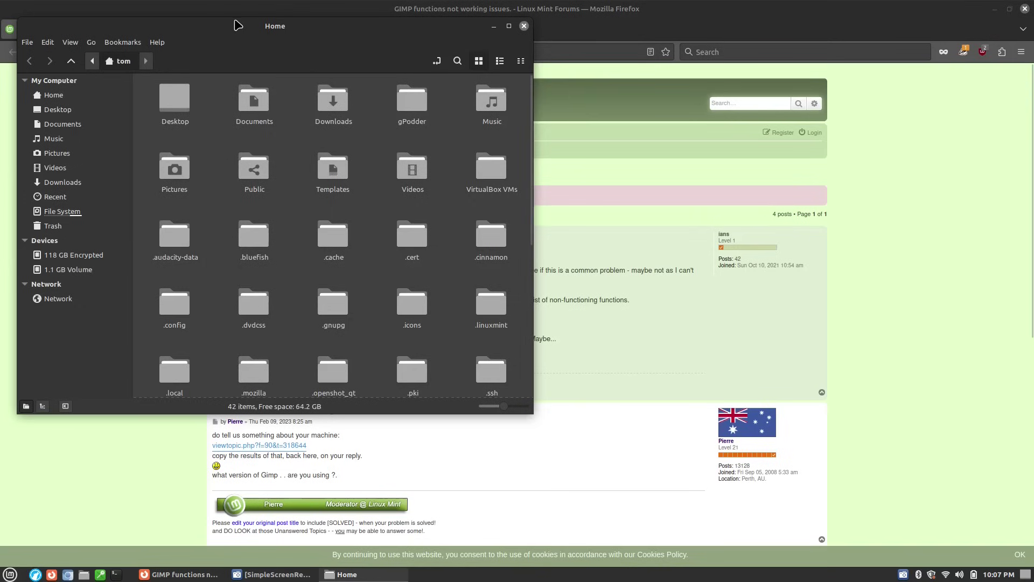
pyautogui.doubleClick(256, 111)
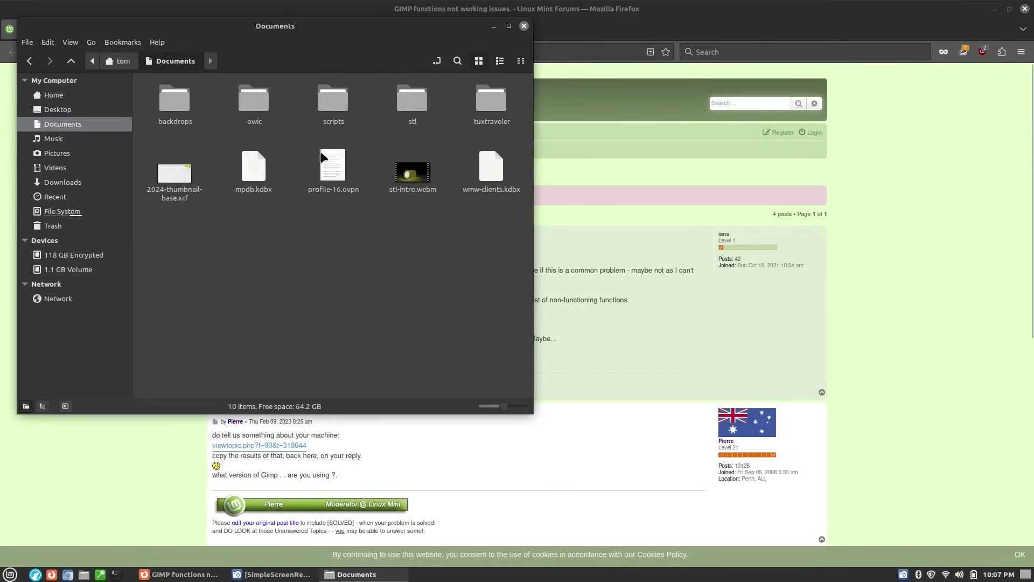
pyautogui.click(171, 195)
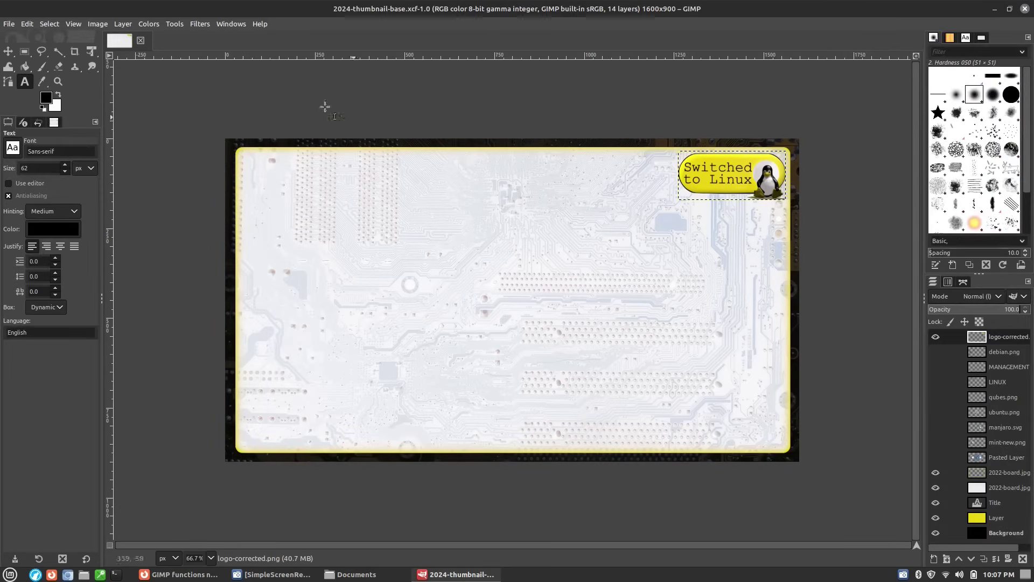
# Step: Add a text box reading 'This is some text' on the thumbnail and select all of it
pyautogui.click(353, 266)
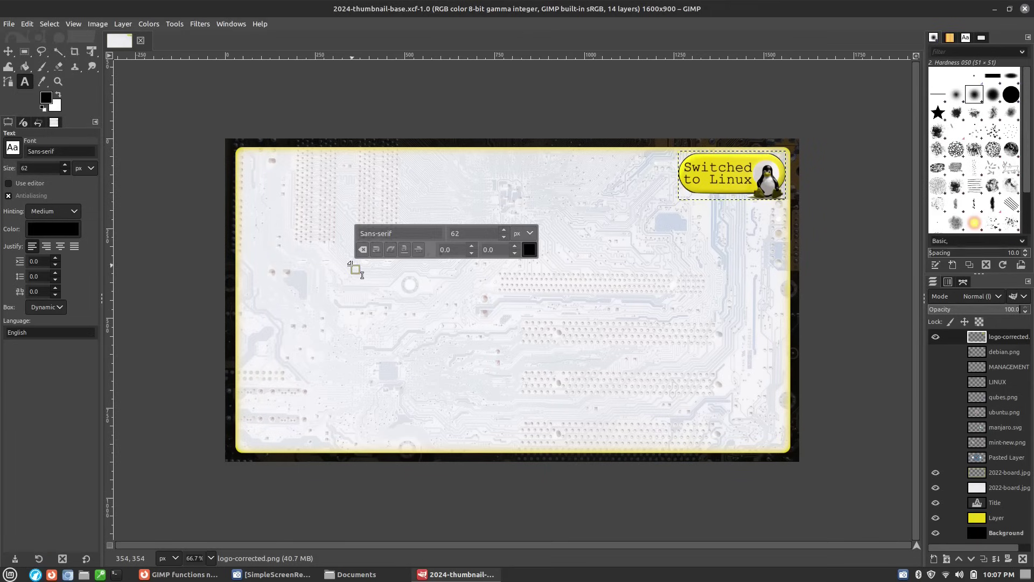
pyautogui.write('This is ')
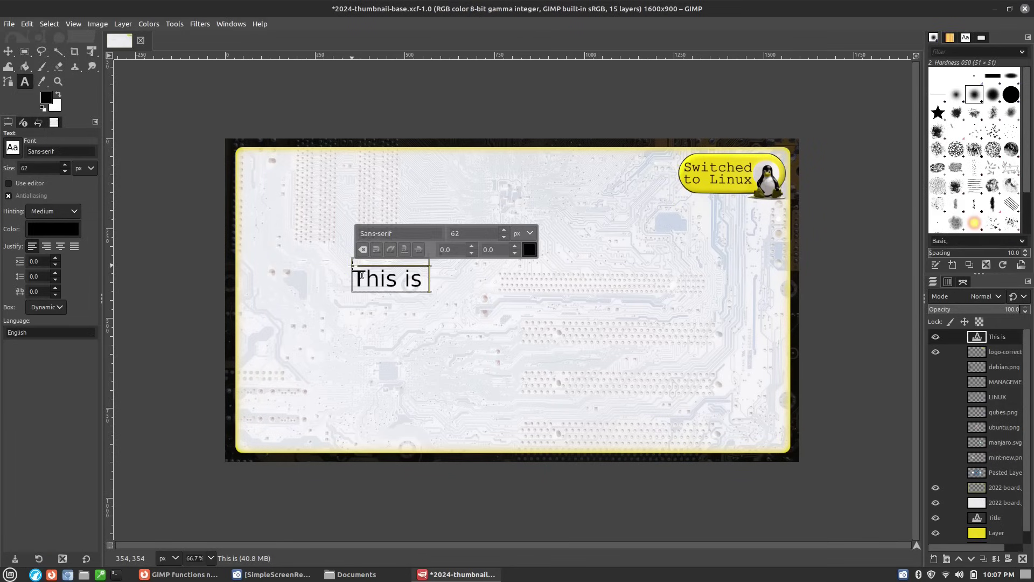
pyautogui.write('some text')
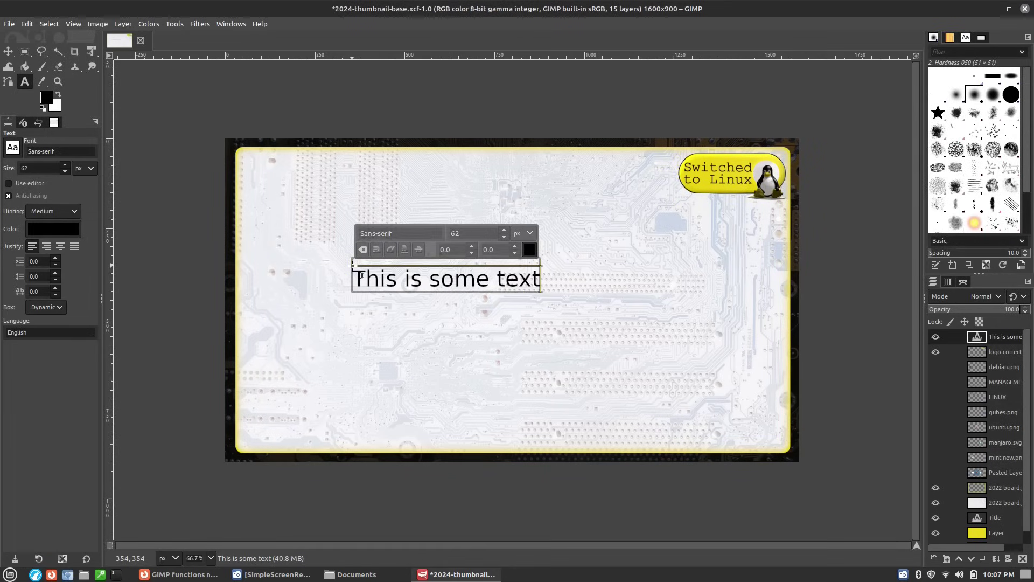
pyautogui.hotkey('ctrl', 'a')
# Step: Set the text to Open Sans Bold at 85 px and open its colour dialog
pyautogui.click(406, 232)
pyautogui.write('Op')
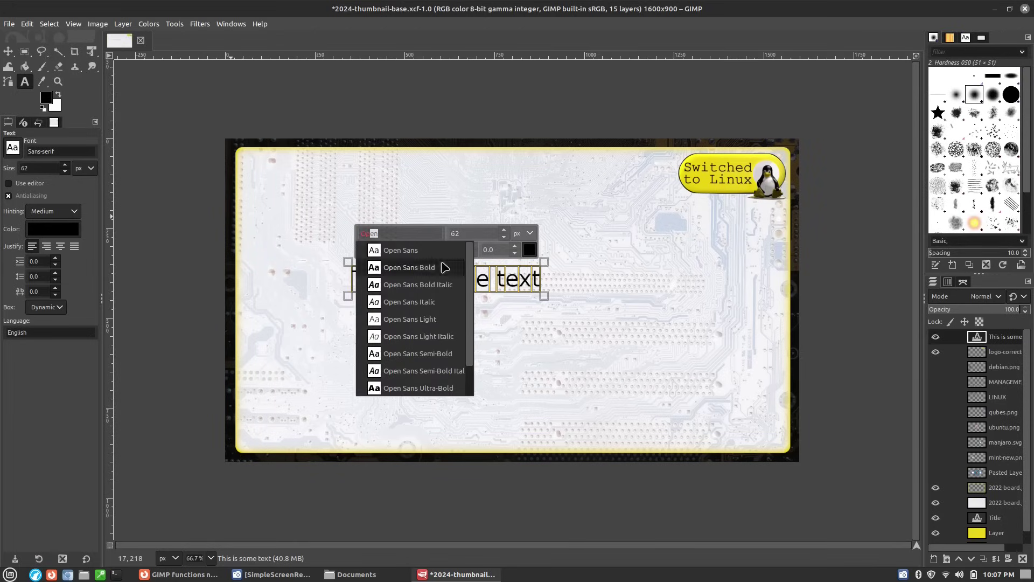
pyautogui.click(444, 268)
pyautogui.click(502, 230)
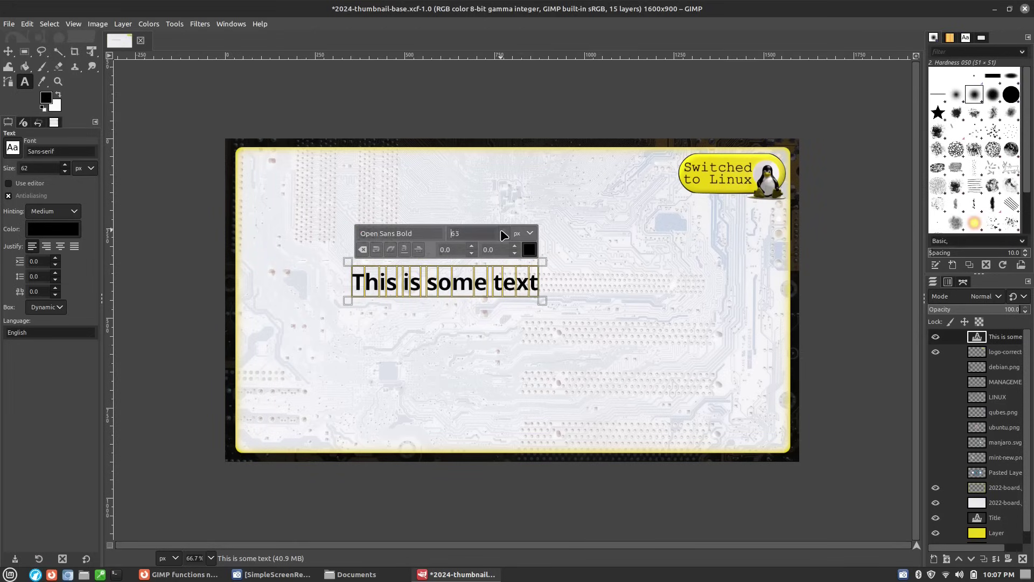
pyautogui.scroll(20, 500, 228)
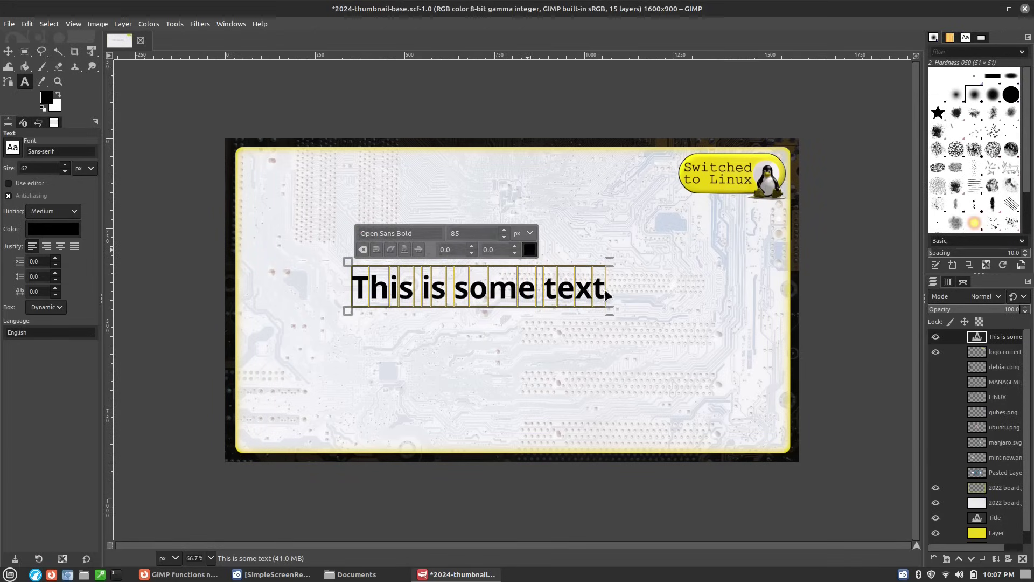
pyautogui.click(530, 249)
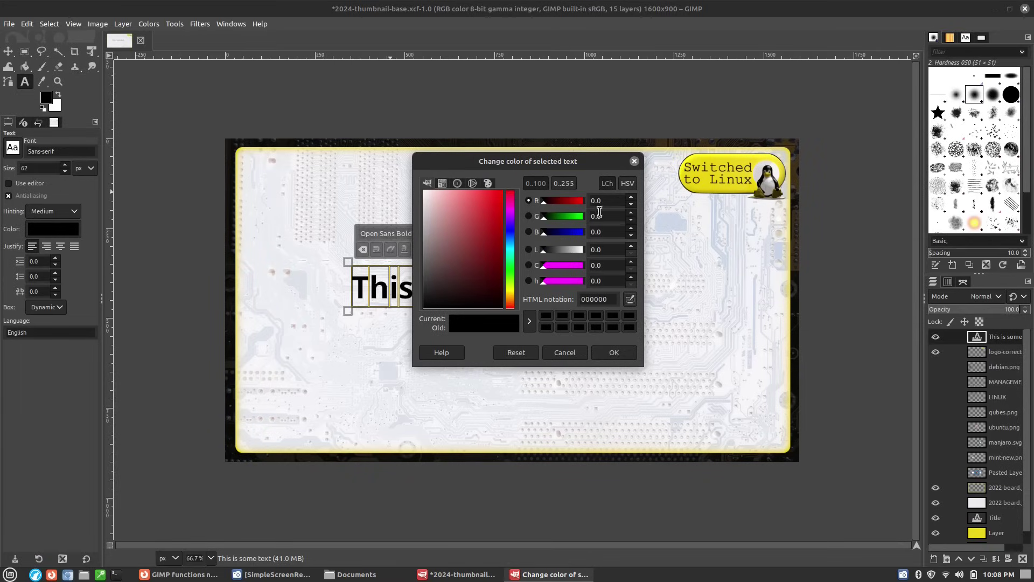
# Step: Cancel the text colour change so the text stays black, and open a terminal window
pyautogui.click(331, 321)
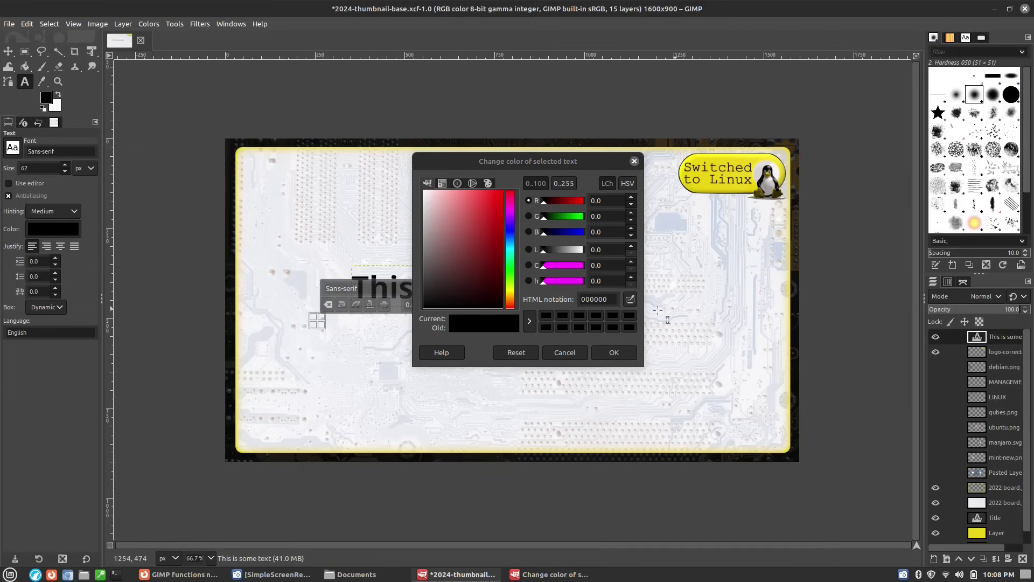
pyautogui.click(564, 352)
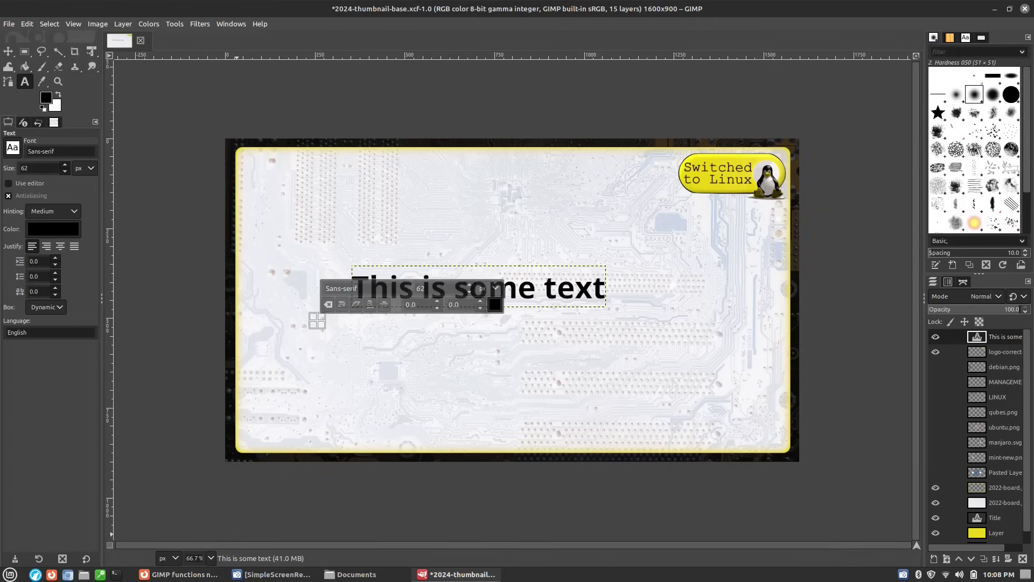
pyautogui.click(118, 574)
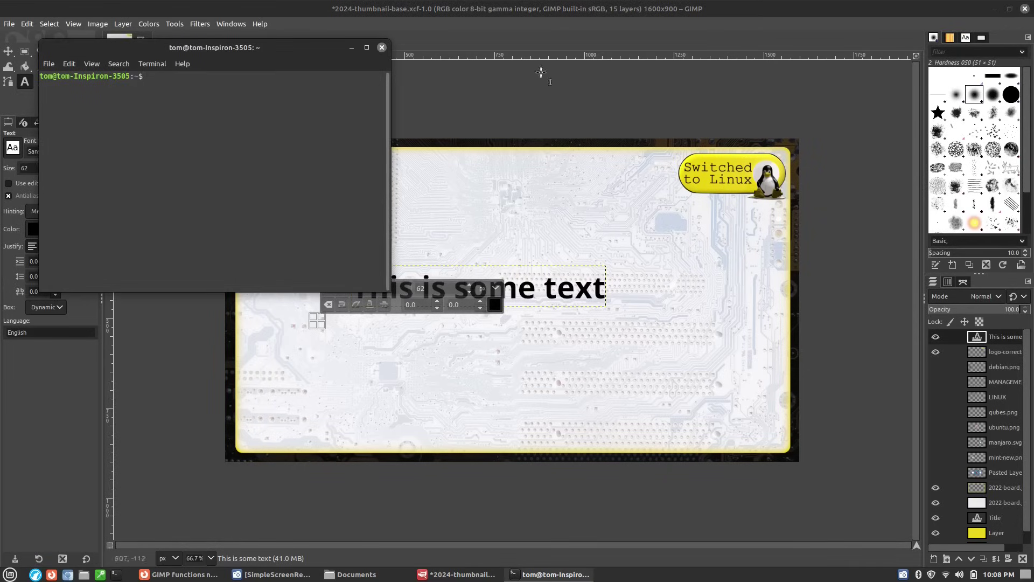
# Step: Quit GIMP discarding changes and run sudo apt install --reinstall gimp with the admin password
pyautogui.click(1024, 9)
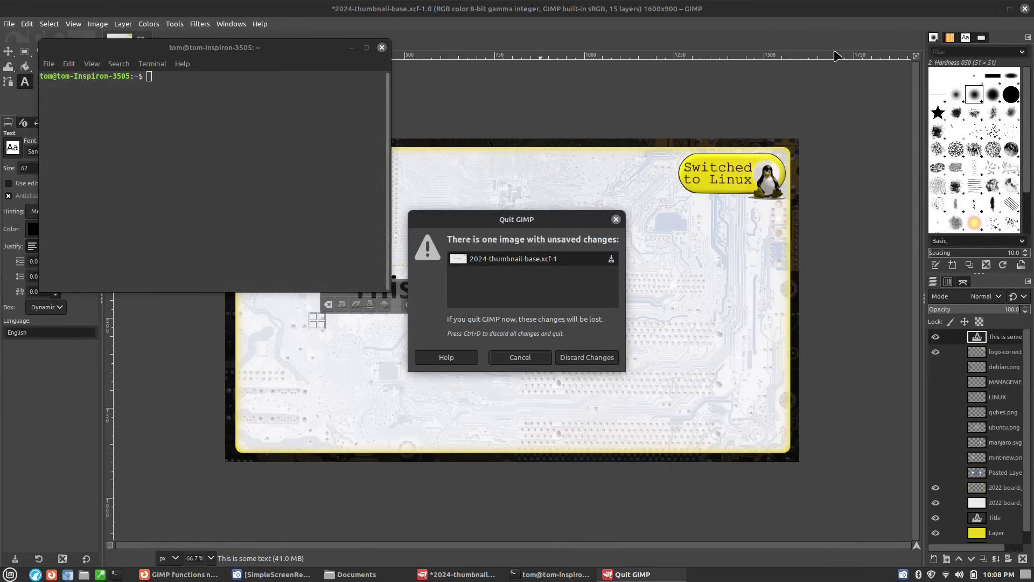
pyautogui.click(592, 360)
pyautogui.write('su')
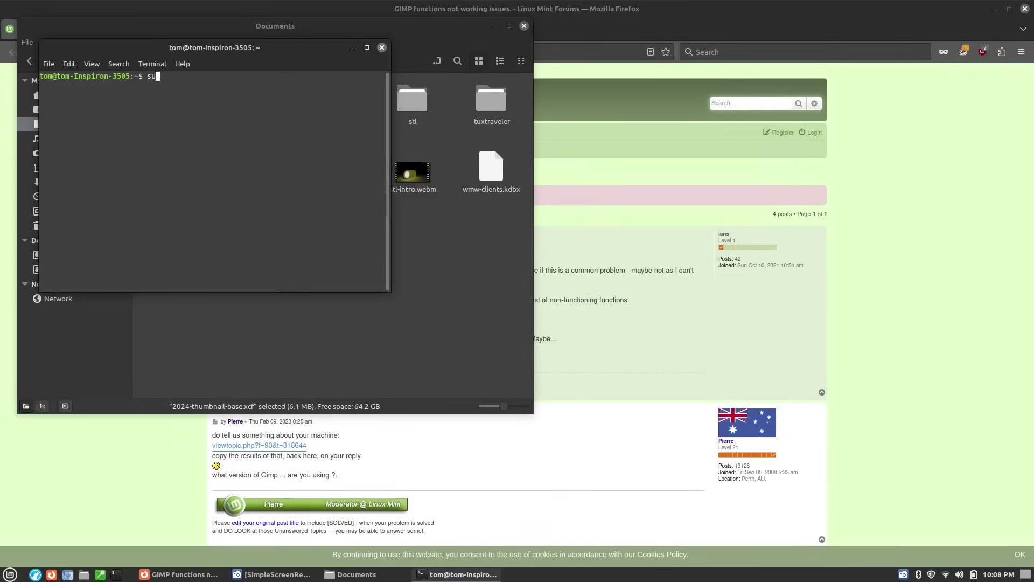
pyautogui.write('do apt install --reinstall gimp')
pyautogui.press('Return')
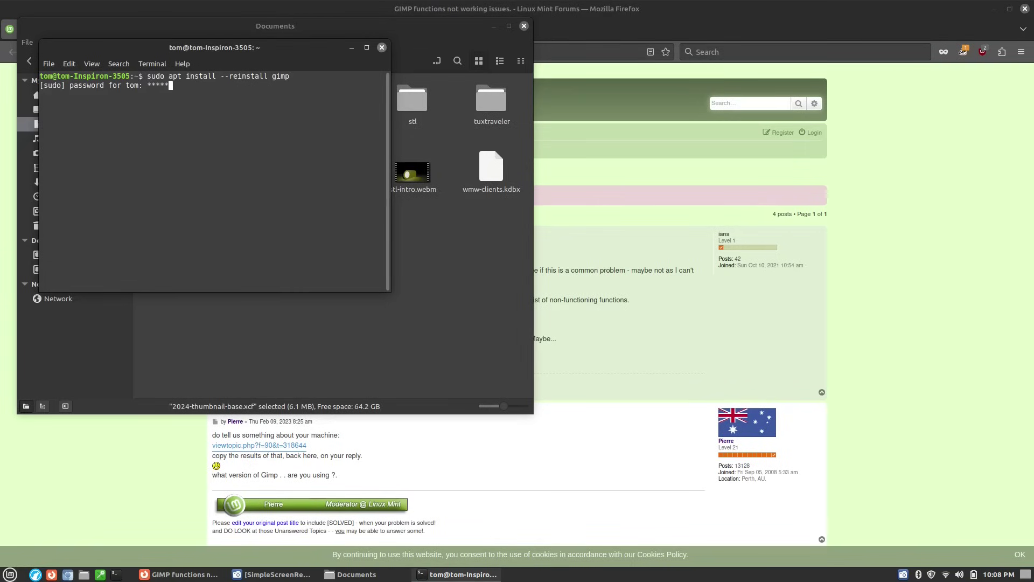
pyautogui.press('Return')
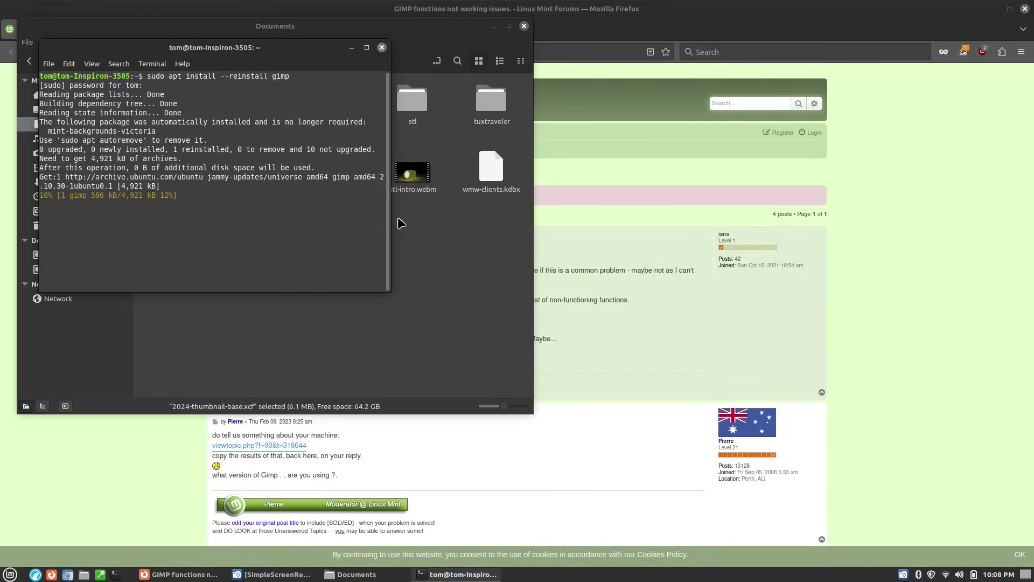
pyautogui.click(875, 106)
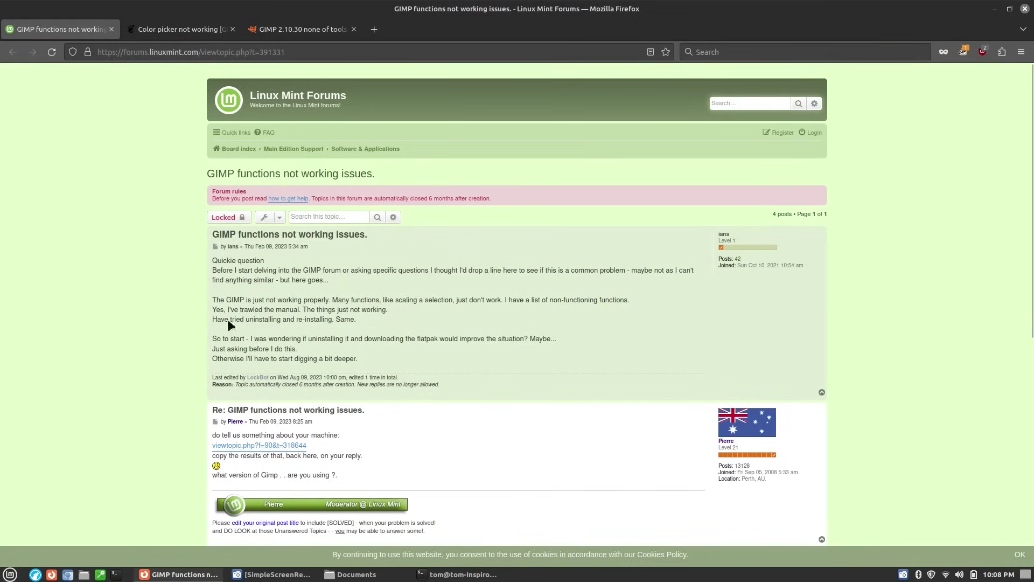
# Step: Read the 'Color picker not working' GitLab issue, checking its creation date and 2.10.30 version
pyautogui.click(177, 29)
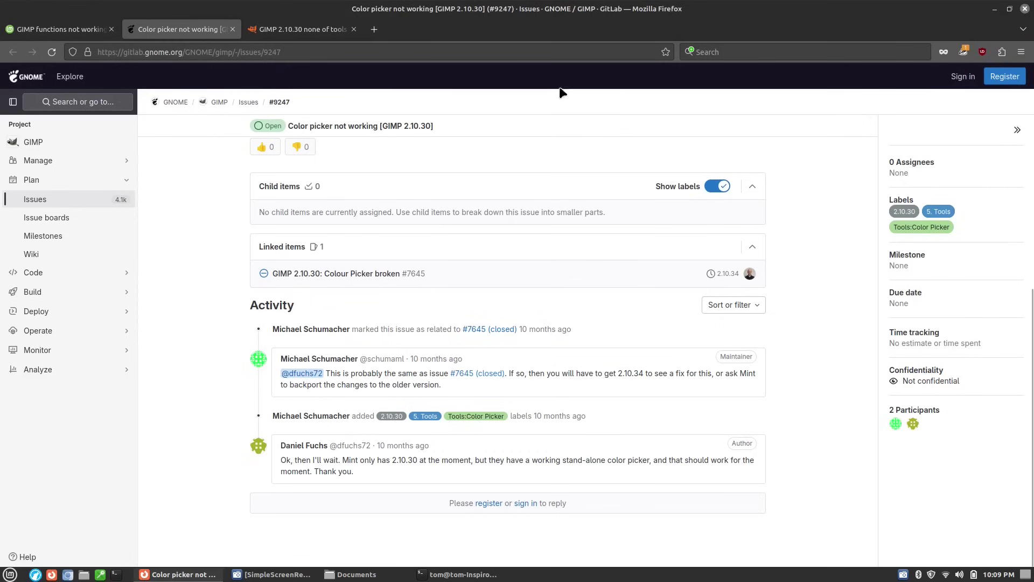
pyautogui.scroll(7, 484, 145)
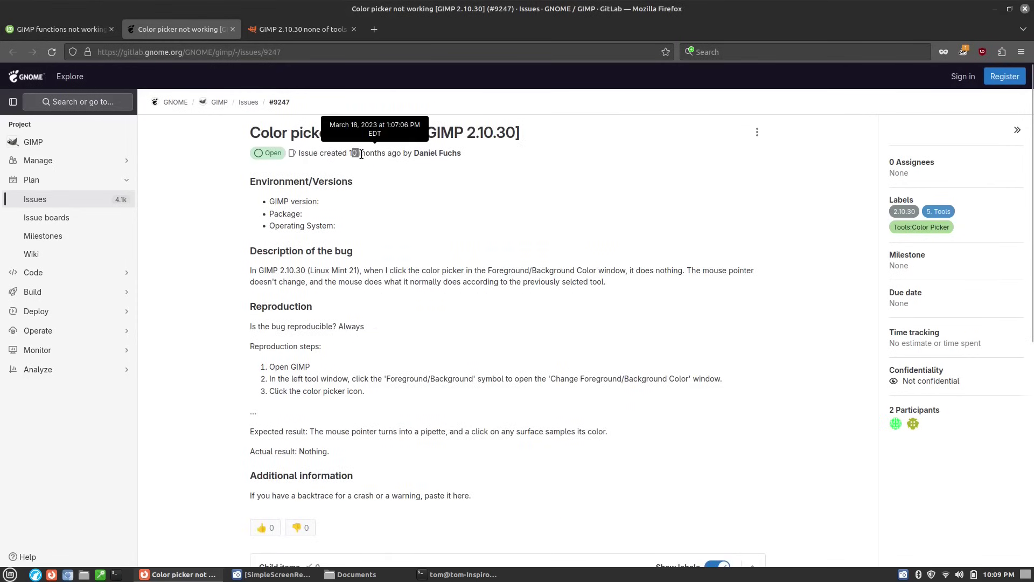
pyautogui.moveTo(366, 156); pyautogui.dragTo(353, 156)
pyautogui.moveTo(355, 154)
pyautogui.click(339, 162)
pyautogui.moveTo(470, 131); pyautogui.dragTo(518, 132)
pyautogui.click(701, 222)
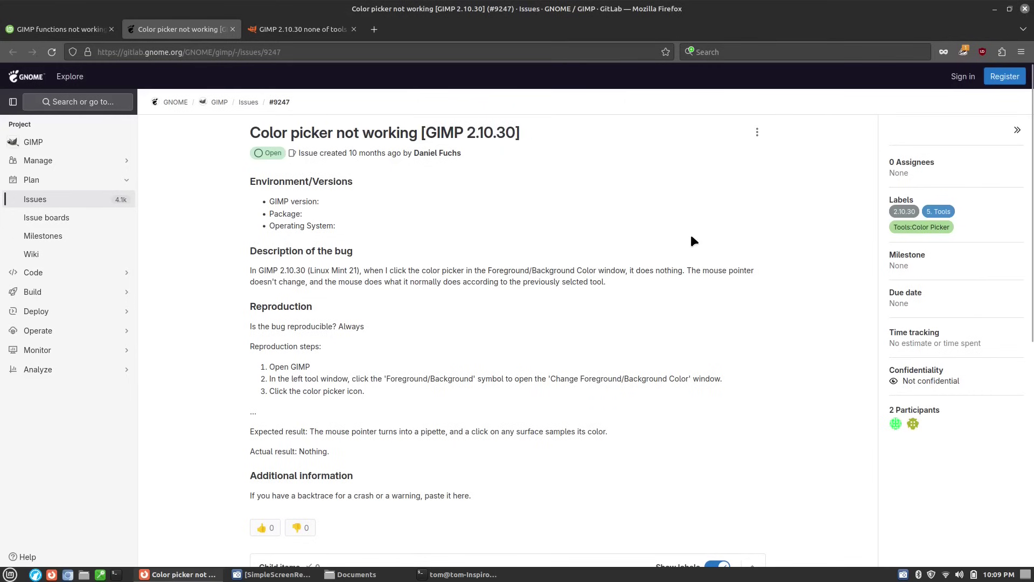
pyautogui.click(452, 572)
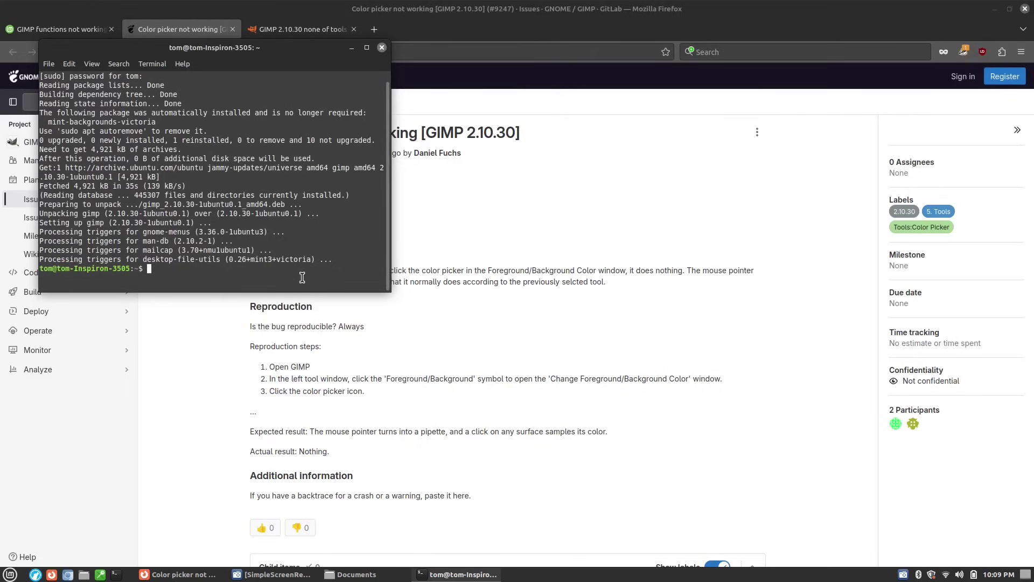
# Step: Close the terminal with exit and launch GIMP through a 'gim' menu search
pyautogui.write('exit')
pyautogui.press('Return')
pyautogui.press('super')
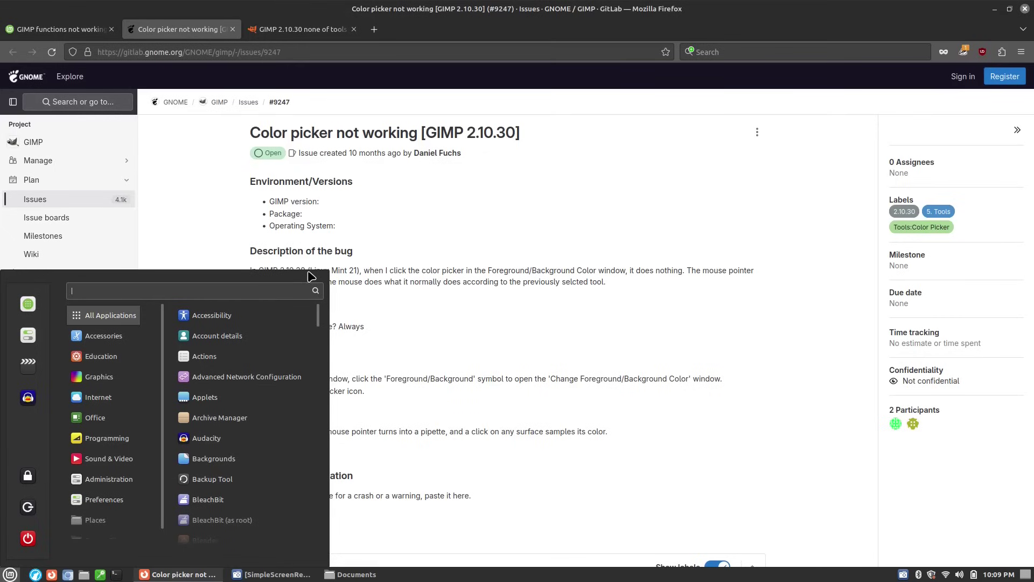
pyautogui.write('gim')
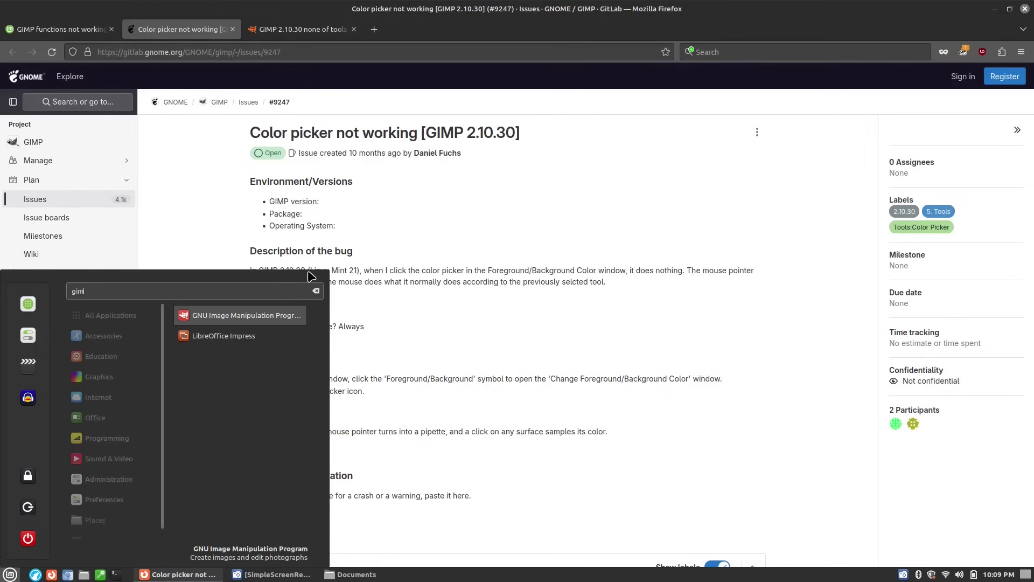
pyautogui.click(241, 322)
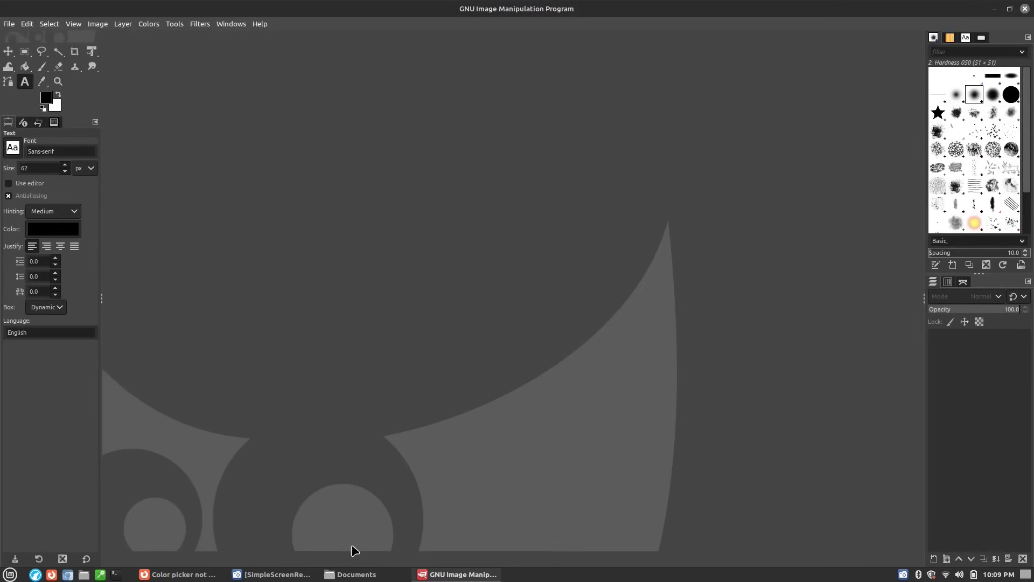
# Step: Open 2024-thumbnail-base.xcf and add 'This is some text' in Open Sans Bold
pyautogui.click(353, 574)
pyautogui.moveTo(183, 192); pyautogui.dragTo(597, 167)
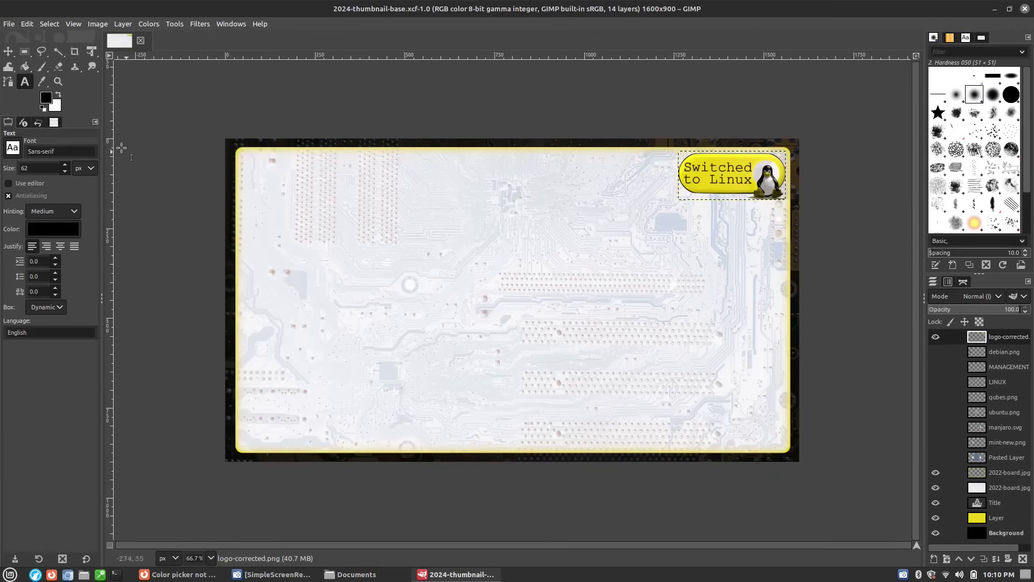
pyautogui.click(318, 256)
pyautogui.write('This')
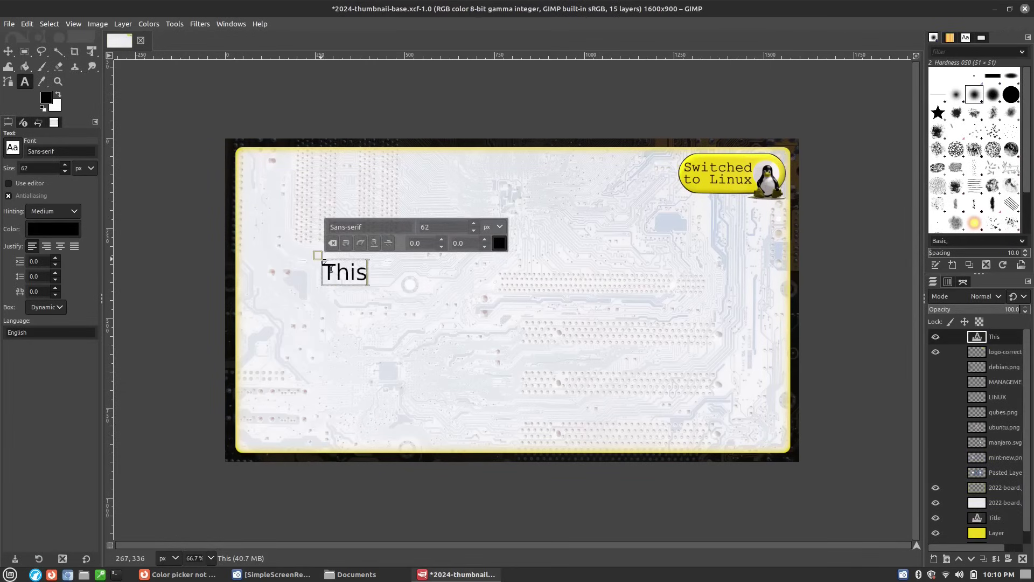
pyautogui.write(' is some text')
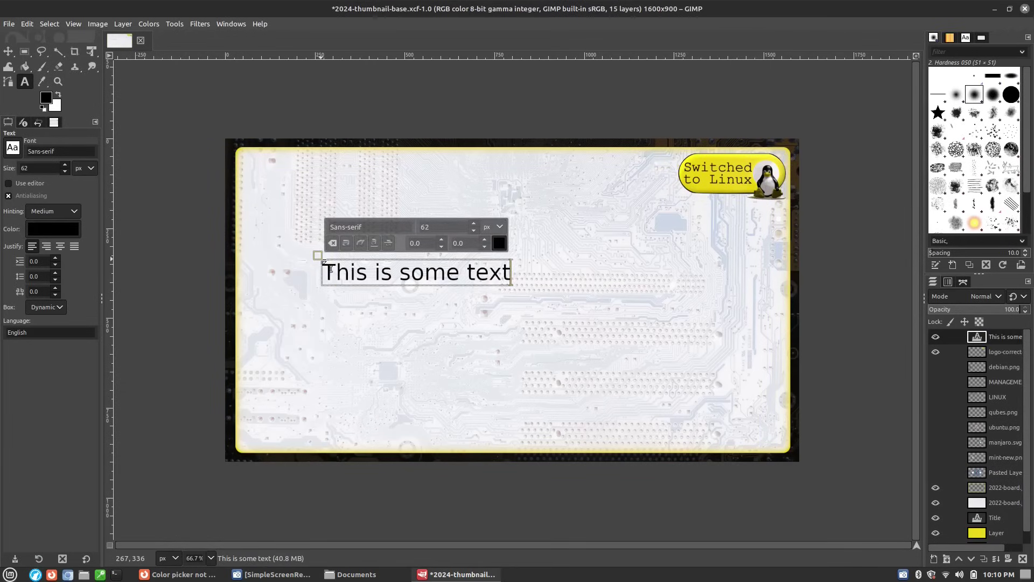
pyautogui.hotkey('ctrl', 'a')
pyautogui.write('op')
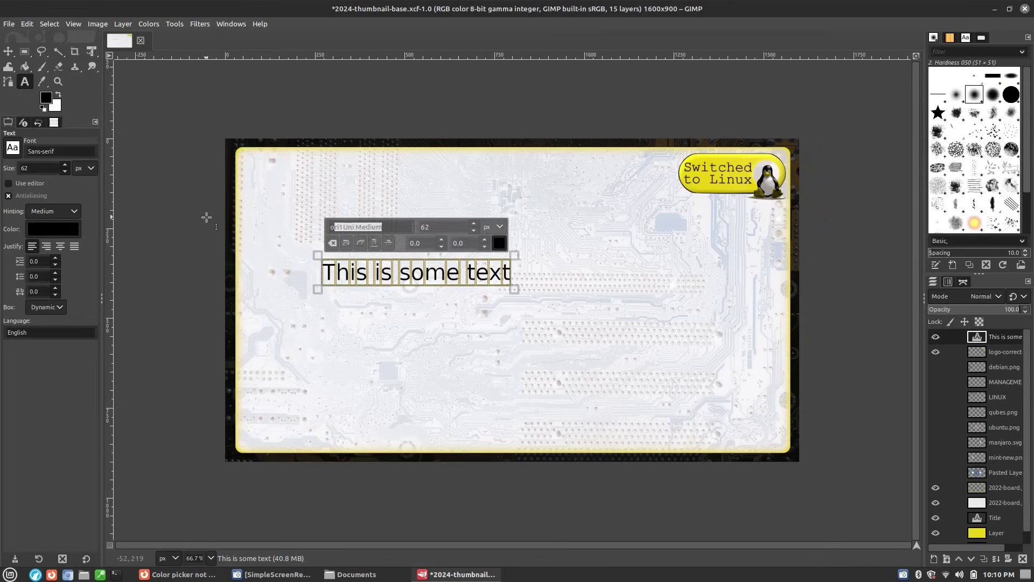
pyautogui.click(377, 261)
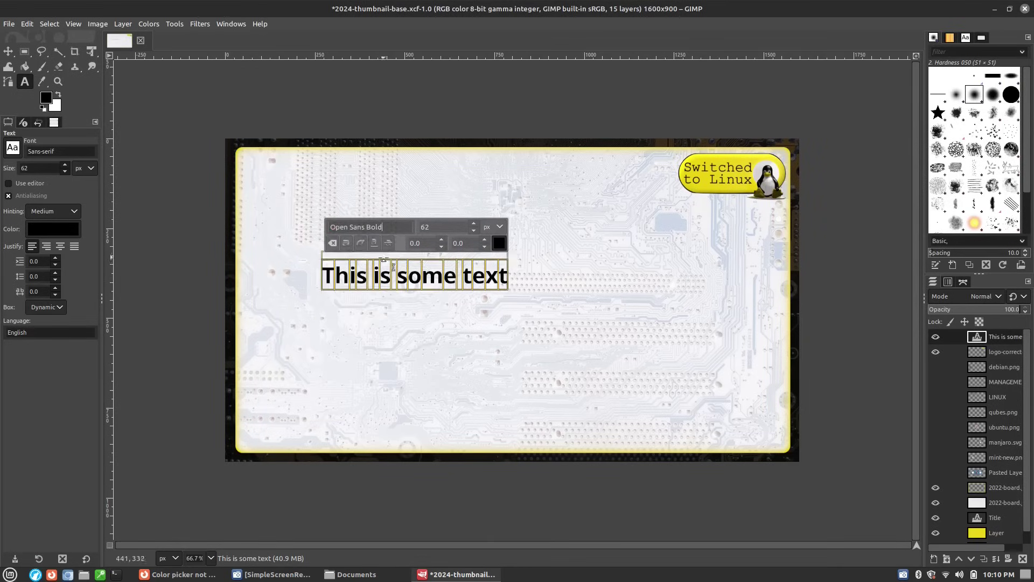
# Step: Raise the text size to 94 px, then try the text colour picker and cancel
pyautogui.scroll(6, 475, 223)
pyautogui.scroll(10, 478, 225)
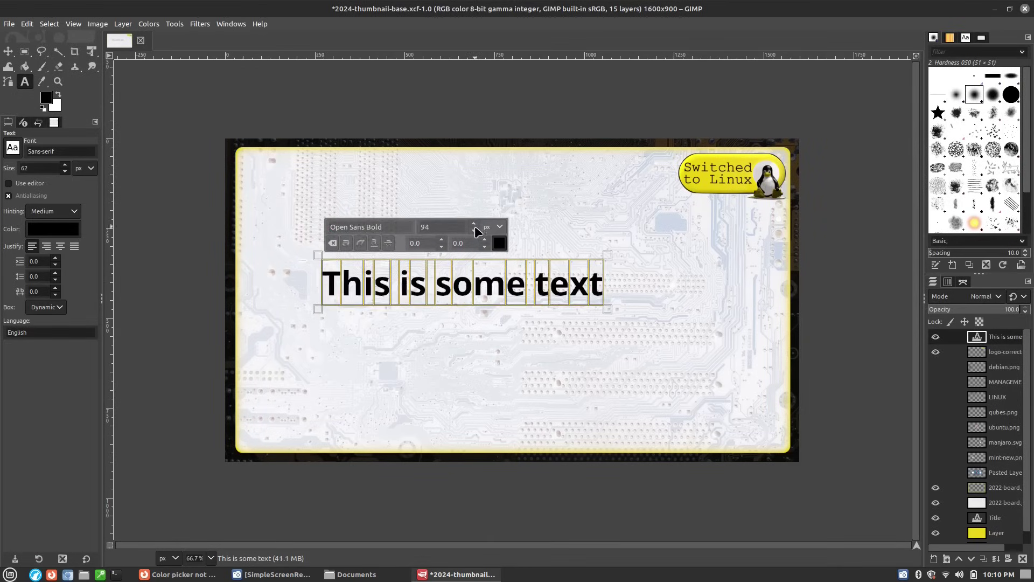
pyautogui.click(499, 243)
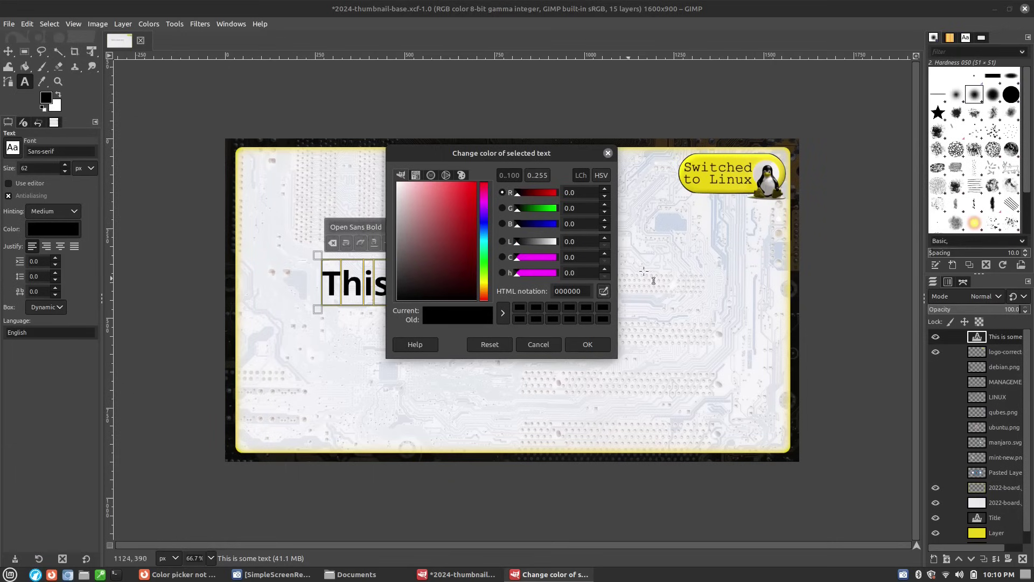
pyautogui.click(750, 161)
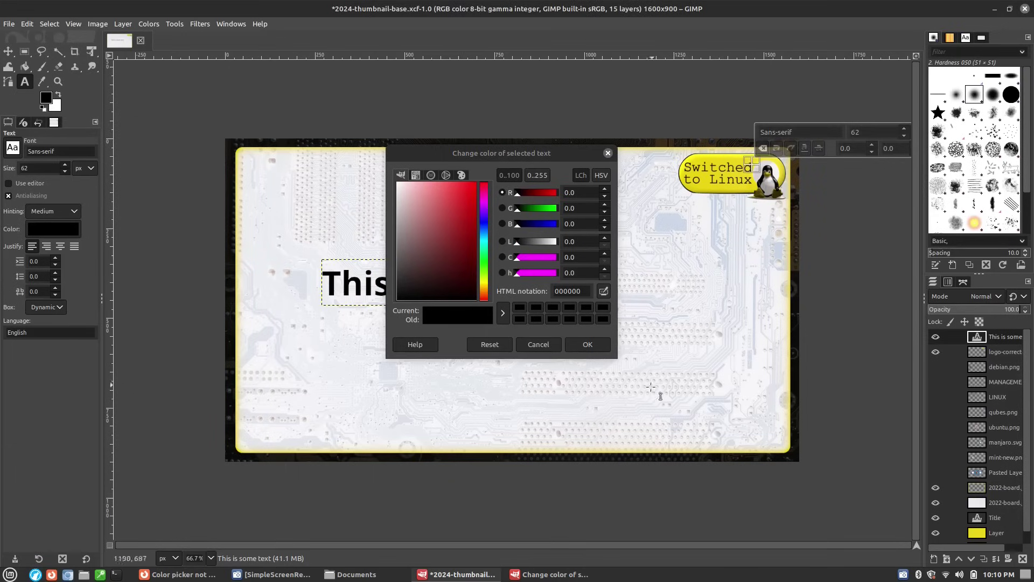
pyautogui.click(538, 344)
pyautogui.click(179, 574)
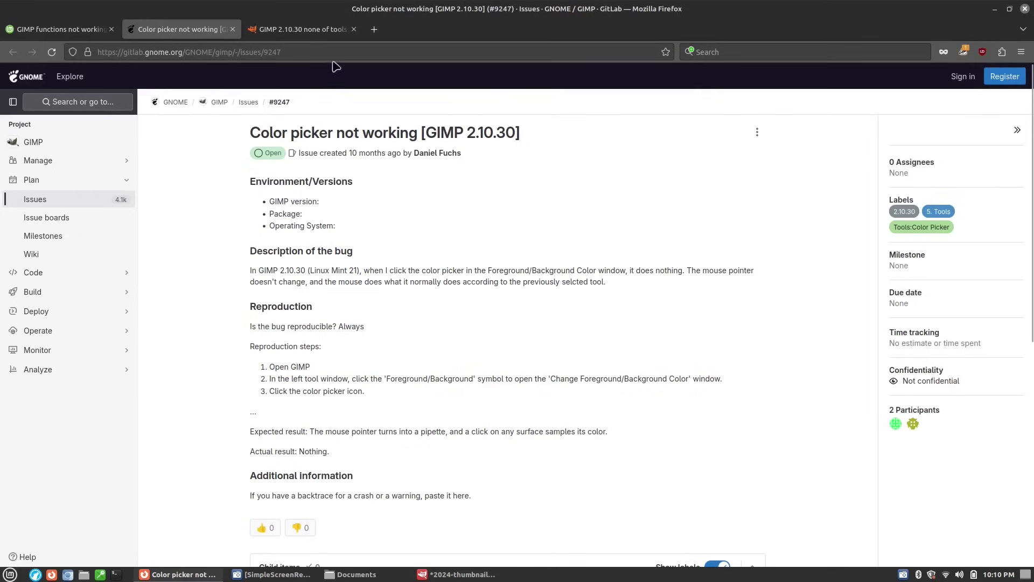
# Step: Scroll down to the maintainer's reply and highlight the fix version 2.10.34
pyautogui.scroll(-5, 701, 296)
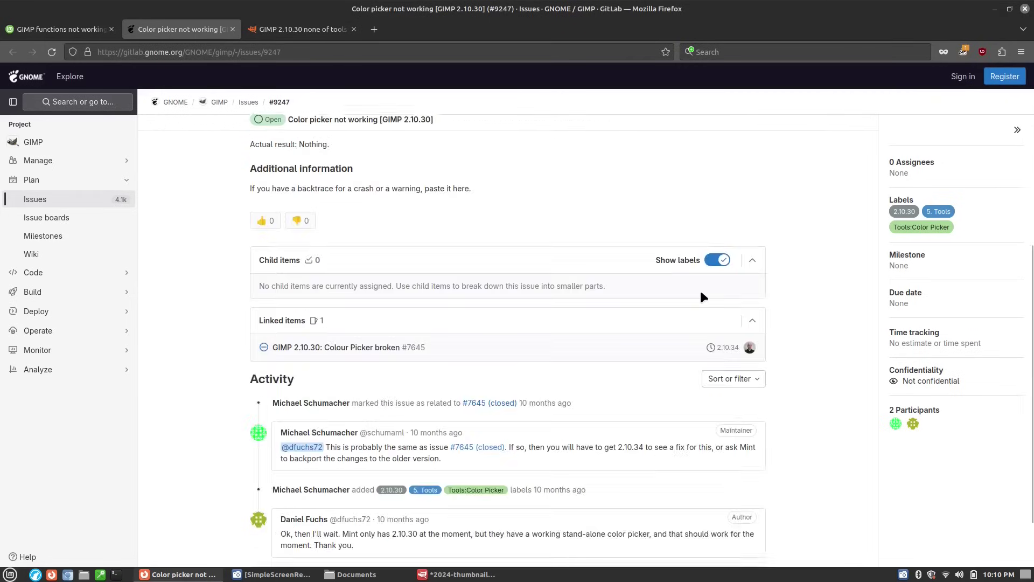
pyautogui.scroll(-2, 701, 296)
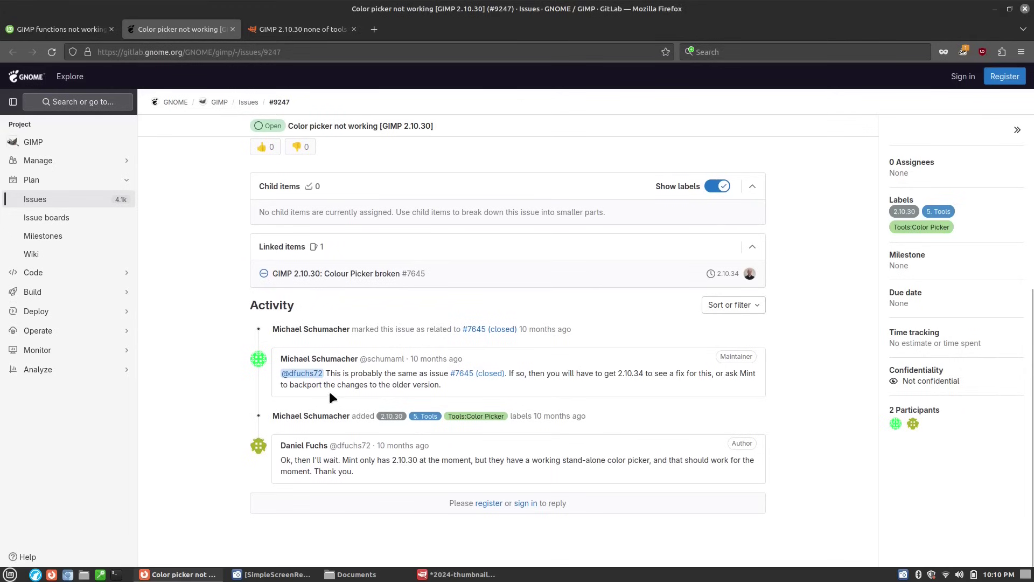
pyautogui.moveTo(617, 372); pyautogui.dragTo(644, 373)
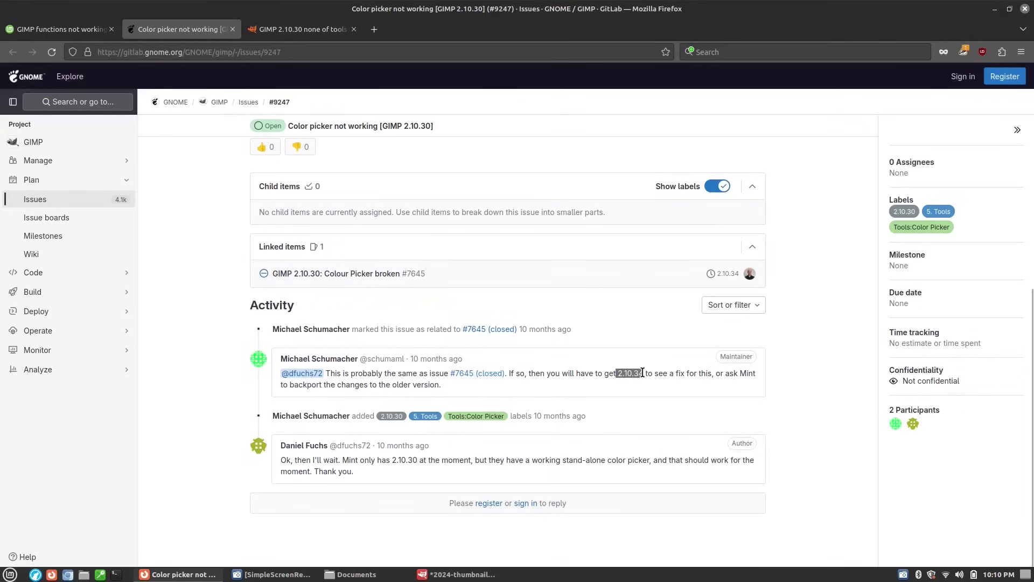
pyautogui.click(452, 575)
# Step: Check GIMP's version information from the Help menu, then minimize GIMP
pyautogui.click(260, 24)
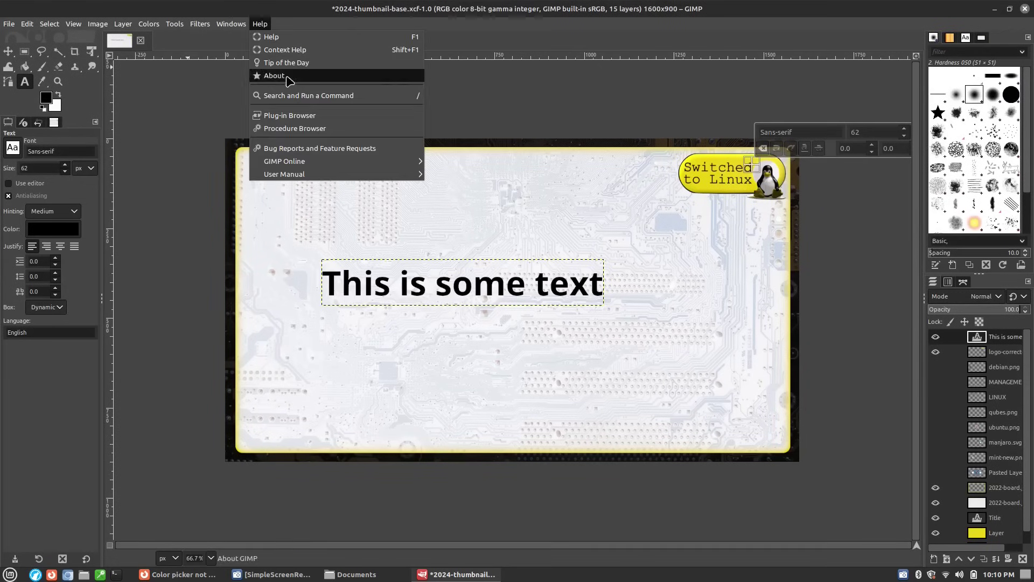
pyautogui.click(274, 76)
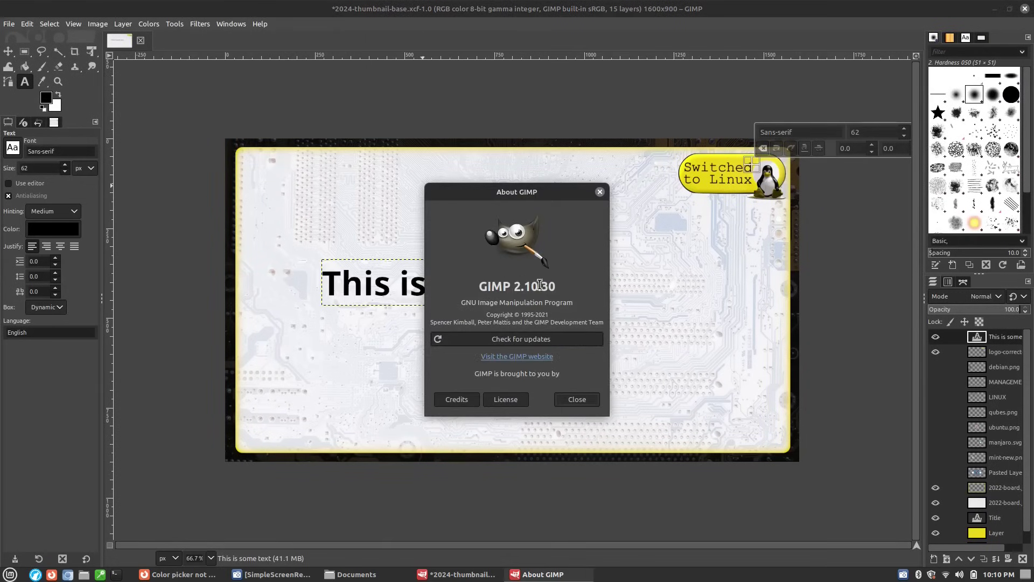
pyautogui.click(600, 192)
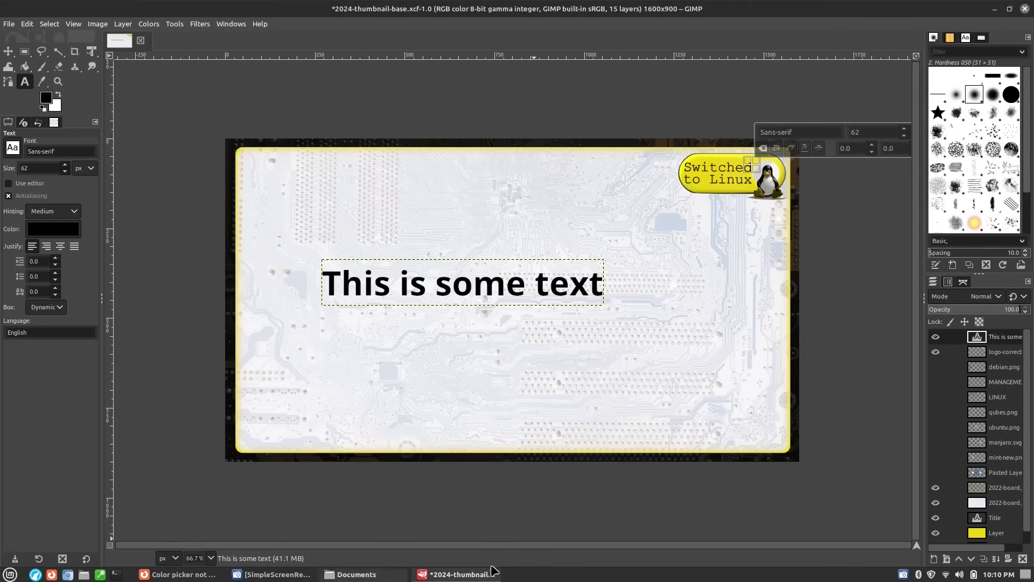
pyautogui.click(463, 574)
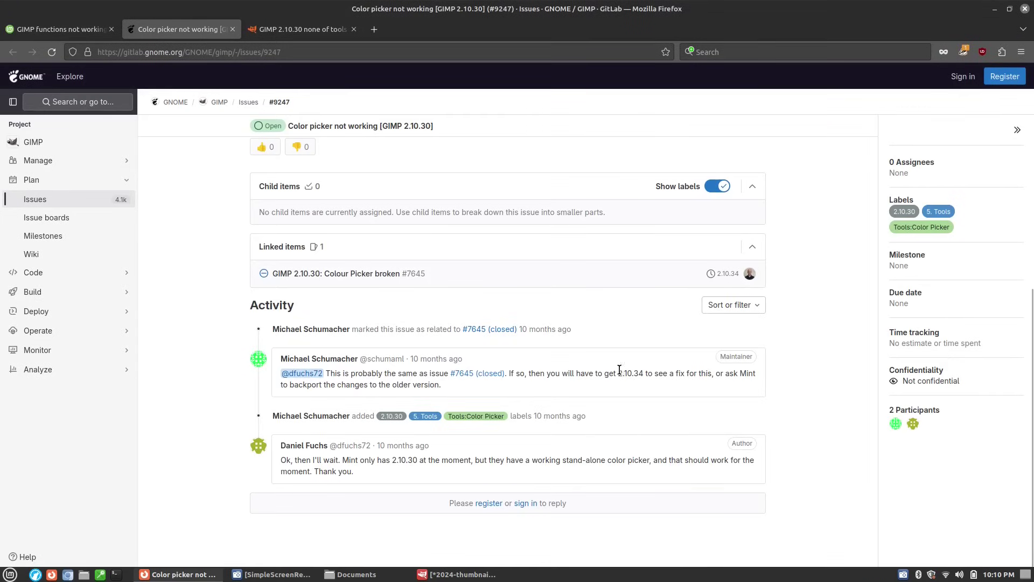
# Step: Mark 2.10.34 in the maintainer's comment and scroll through the GitLab issue
pyautogui.moveTo(618, 373); pyautogui.dragTo(642, 374)
pyautogui.press('super')
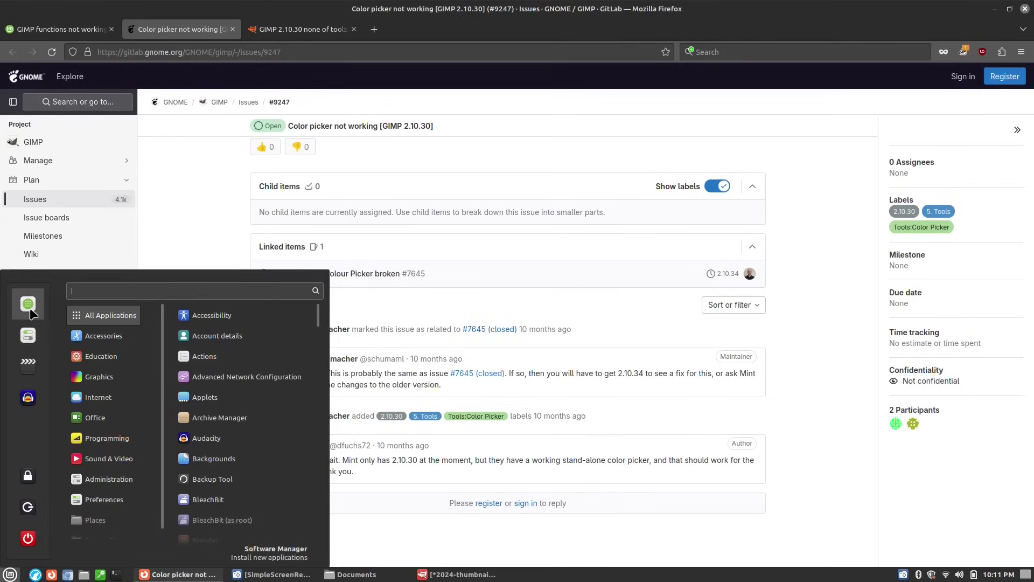
pyautogui.click(357, 277)
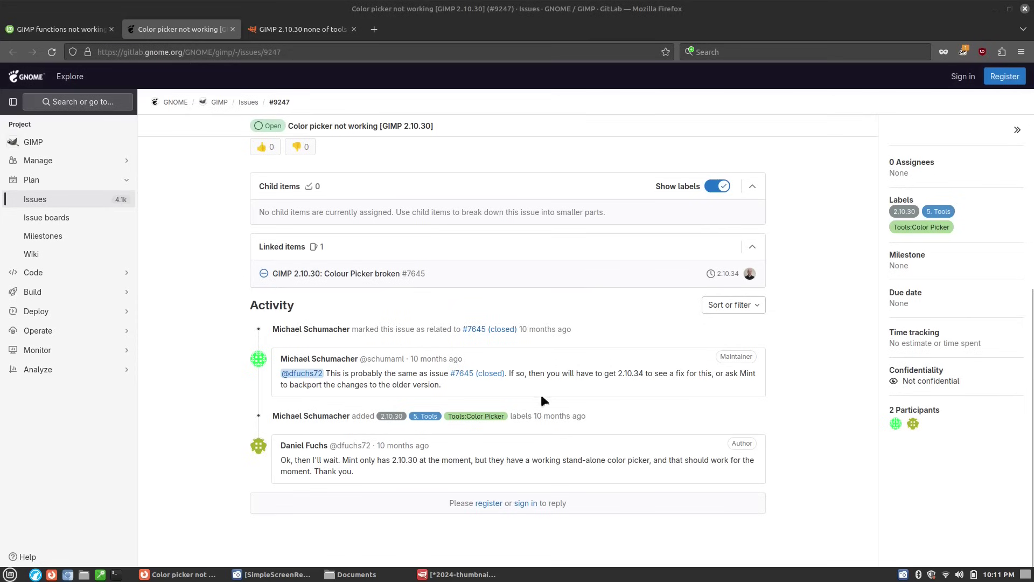
pyautogui.scroll(7, 419, 320)
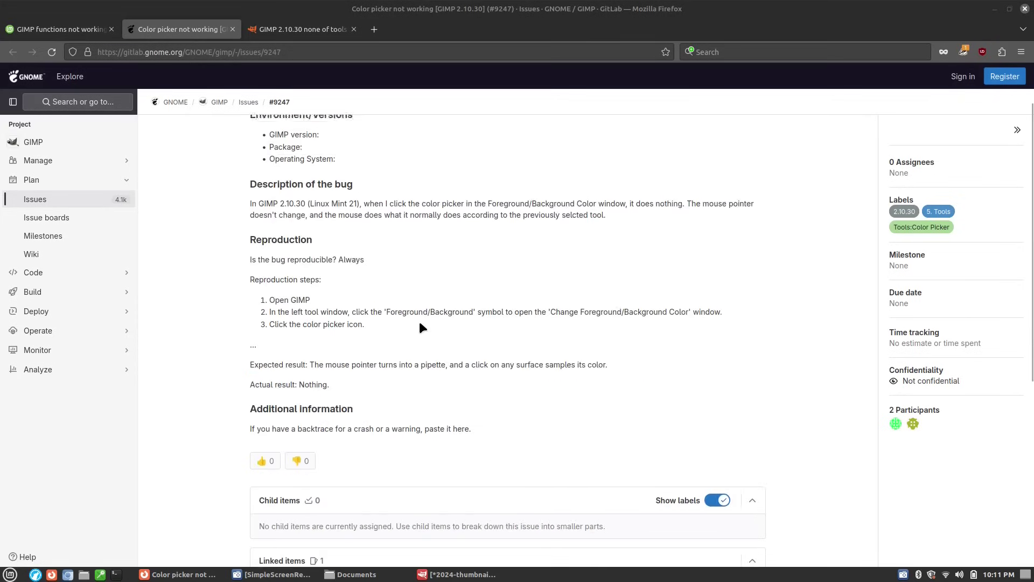
pyautogui.scroll(-5, 416, 301)
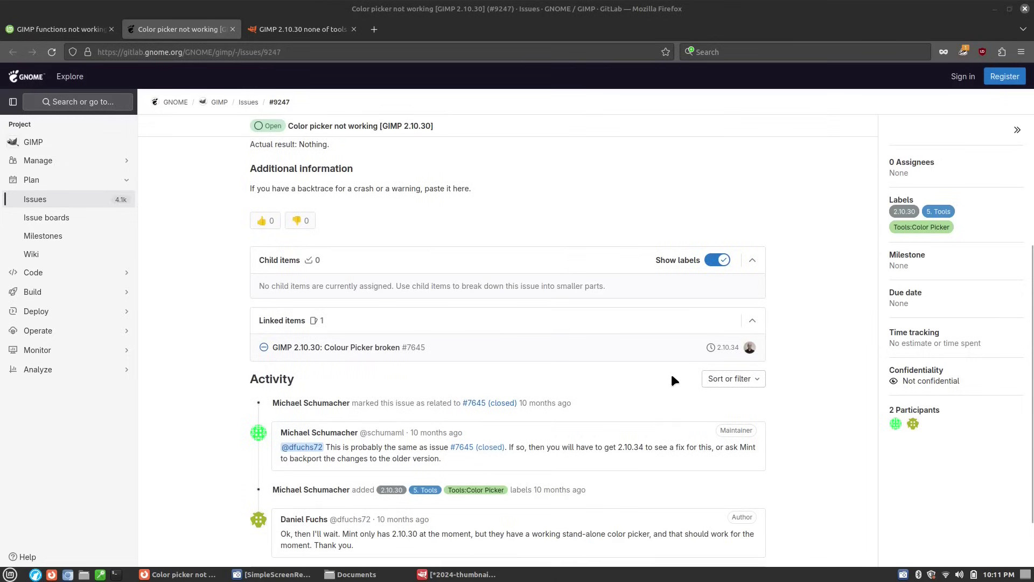
pyautogui.scroll(5, 451, 300)
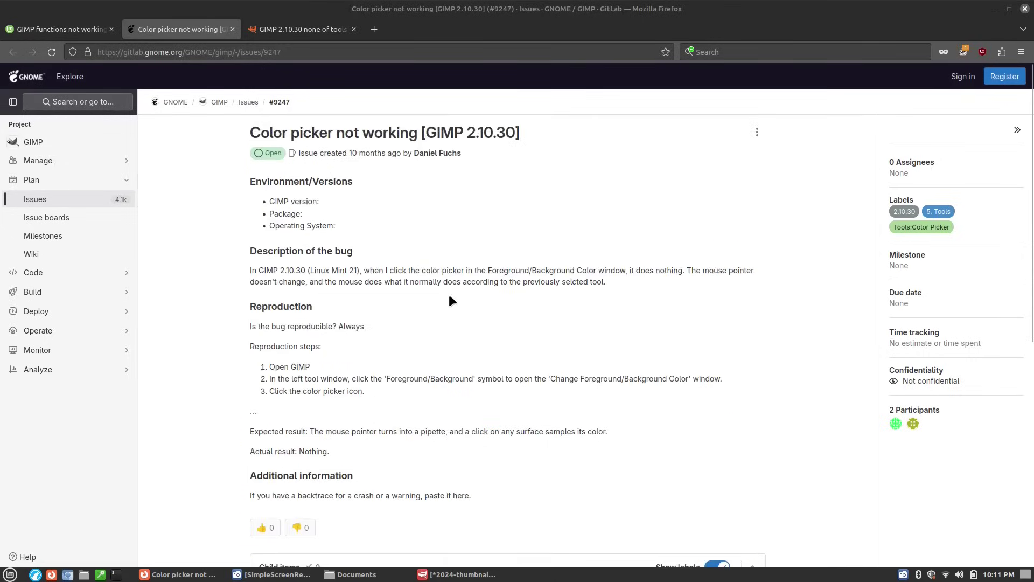
pyautogui.click(10, 574)
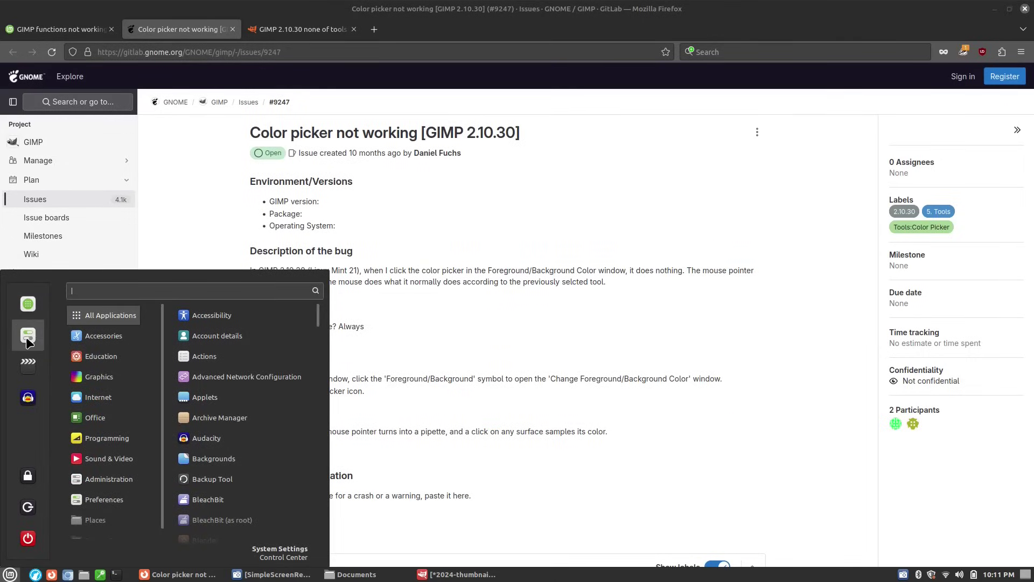
pyautogui.click(31, 320)
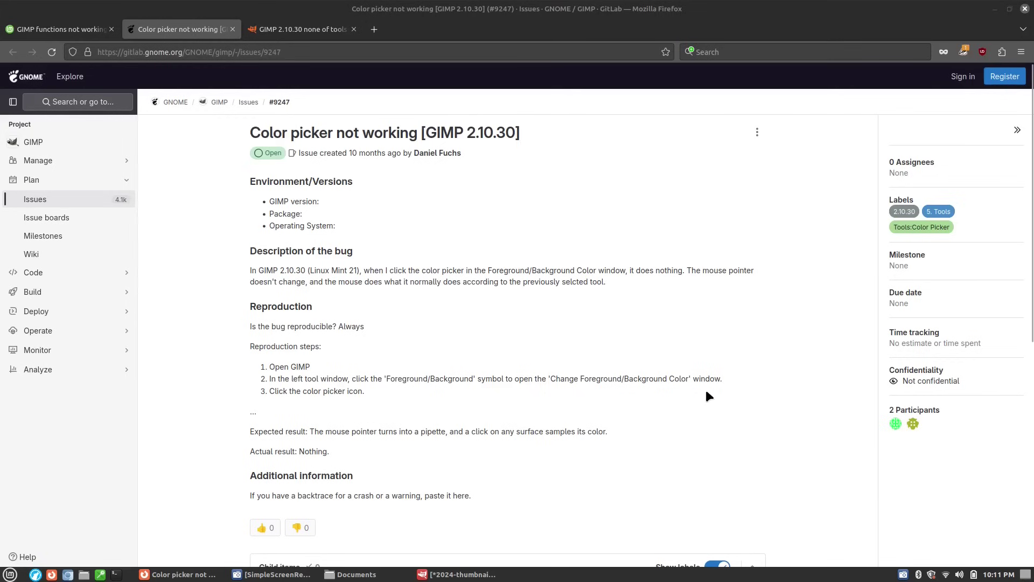
pyautogui.scroll(-5, 688, 395)
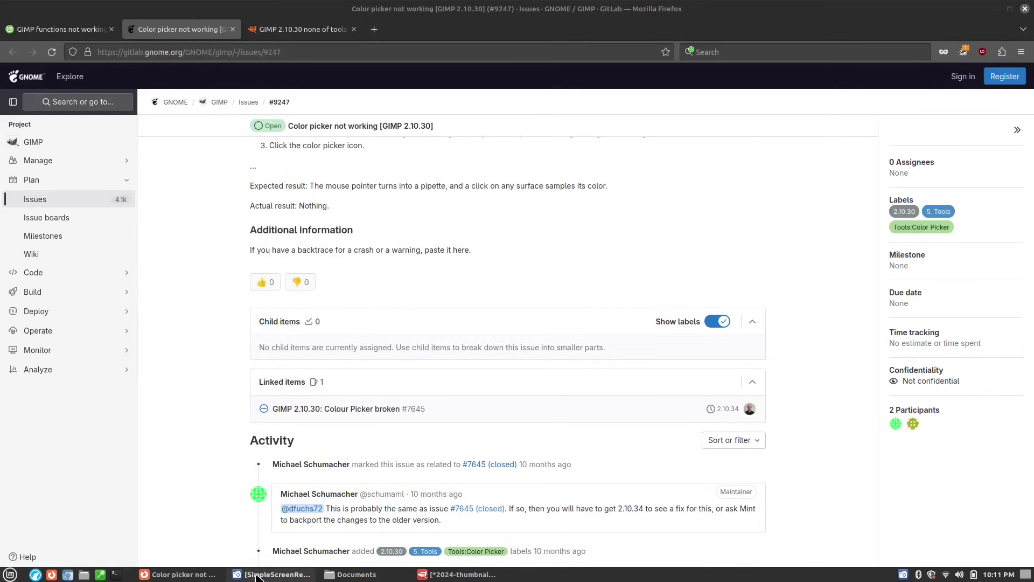
# Step: Switch to the Gimp-Forum thread and highlight its lines about the Ubuntu setup
pyautogui.click(325, 24)
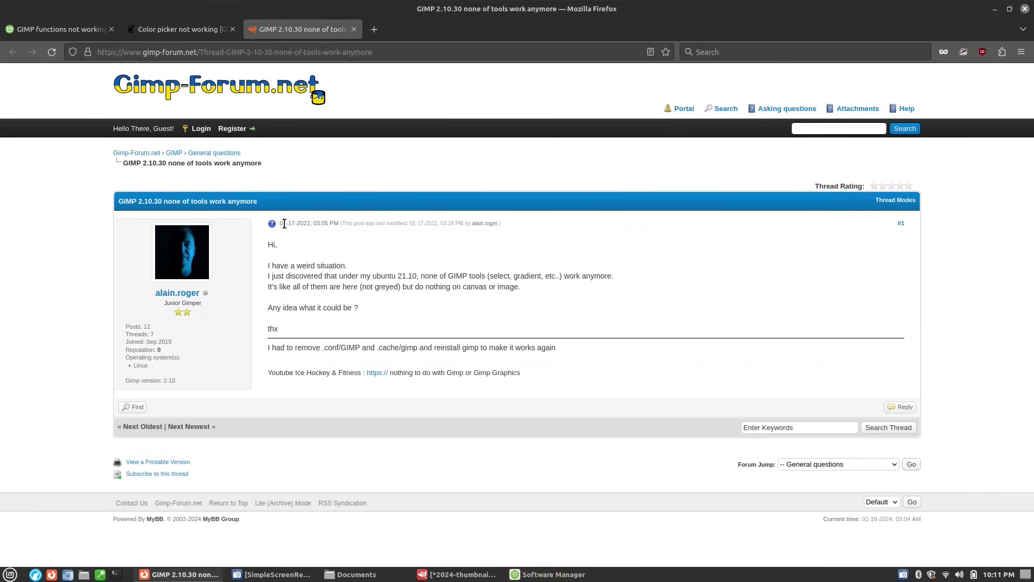
pyautogui.tripleClick(305, 224)
pyautogui.click(310, 229)
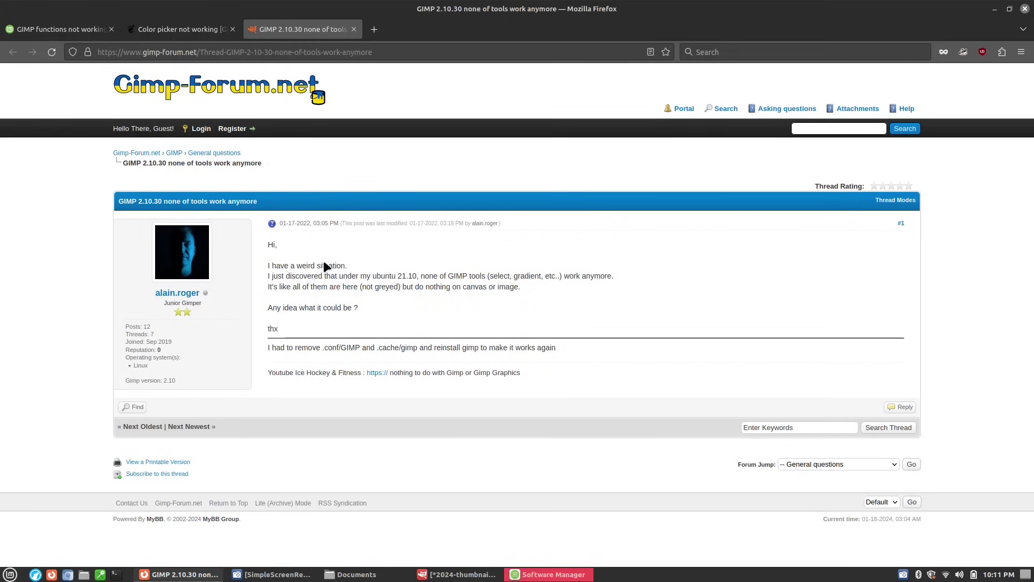
pyautogui.moveTo(395, 275); pyautogui.dragTo(267, 275)
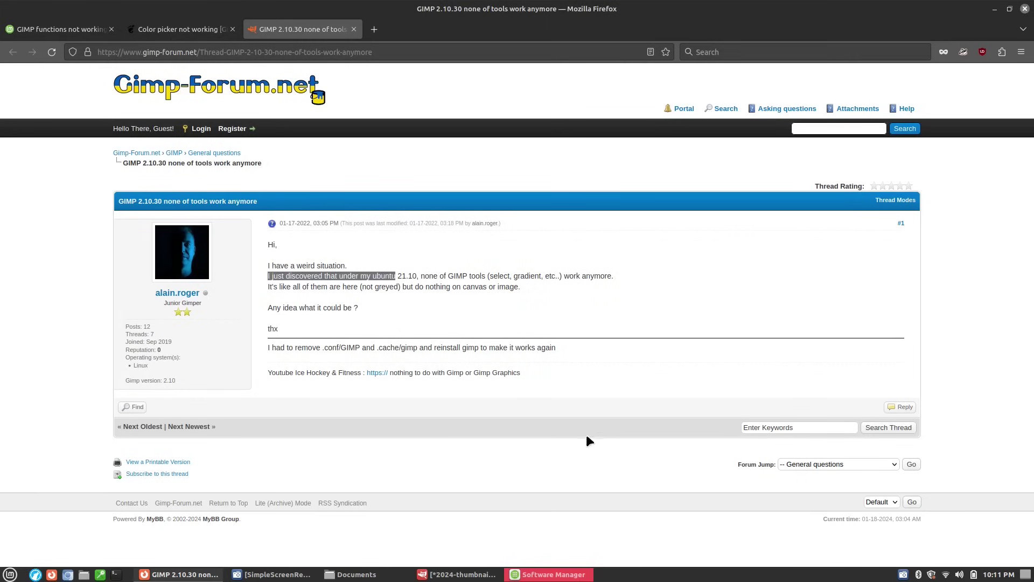
pyautogui.click(550, 574)
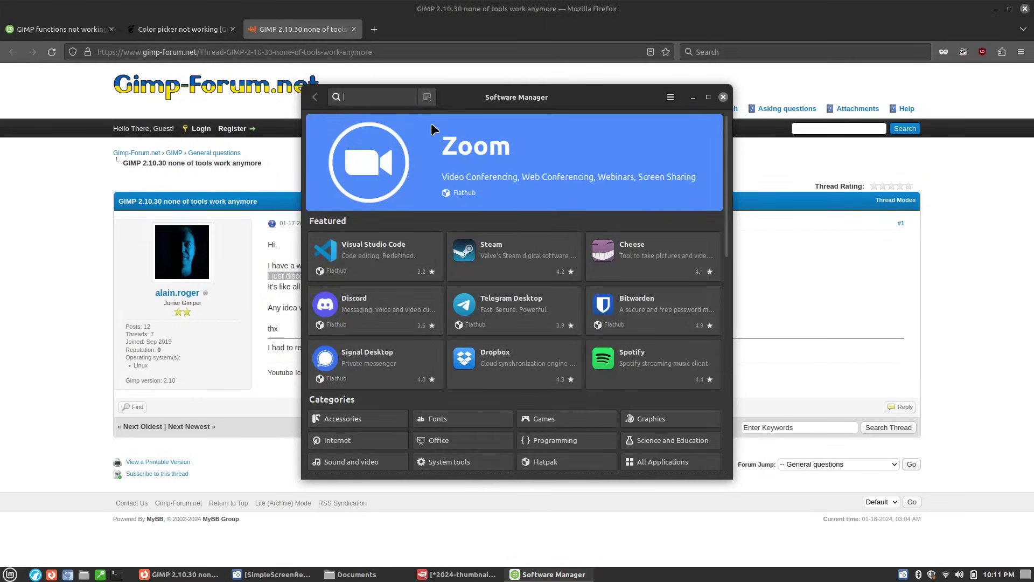
# Step: Search 'gimp' and open the Flathub GIMP entry, noting version 2.10.36
pyautogui.write('gimp')
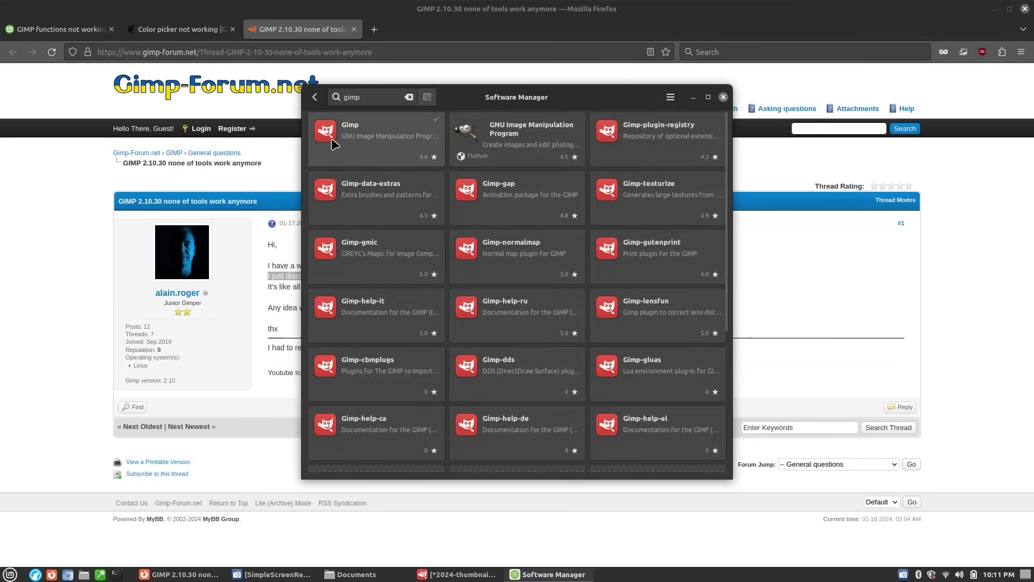
pyautogui.click(486, 134)
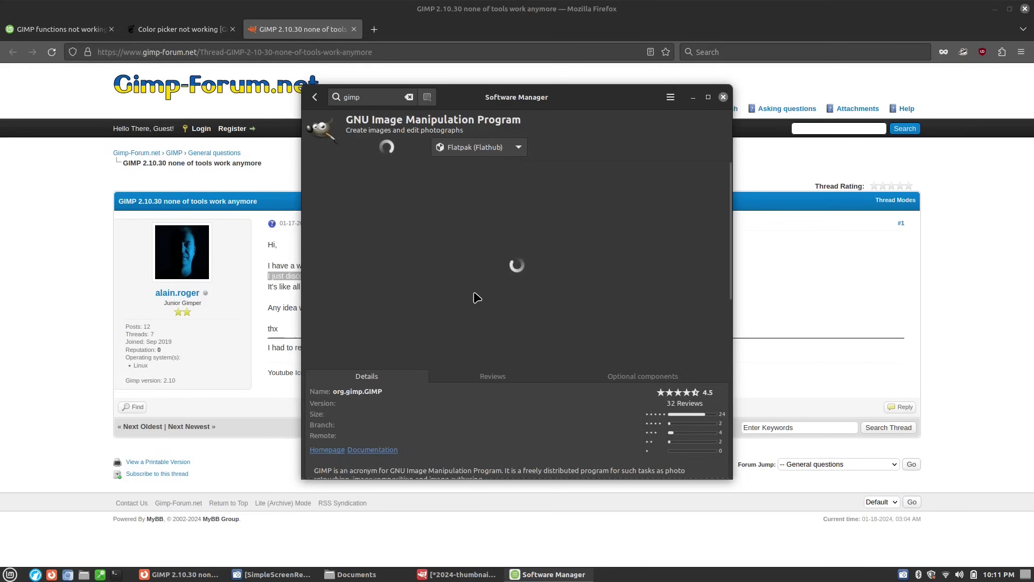
pyautogui.scroll(-4, 496, 450)
pyautogui.scroll(2, 447, 393)
pyautogui.moveTo(339, 327); pyautogui.dragTo(369, 328)
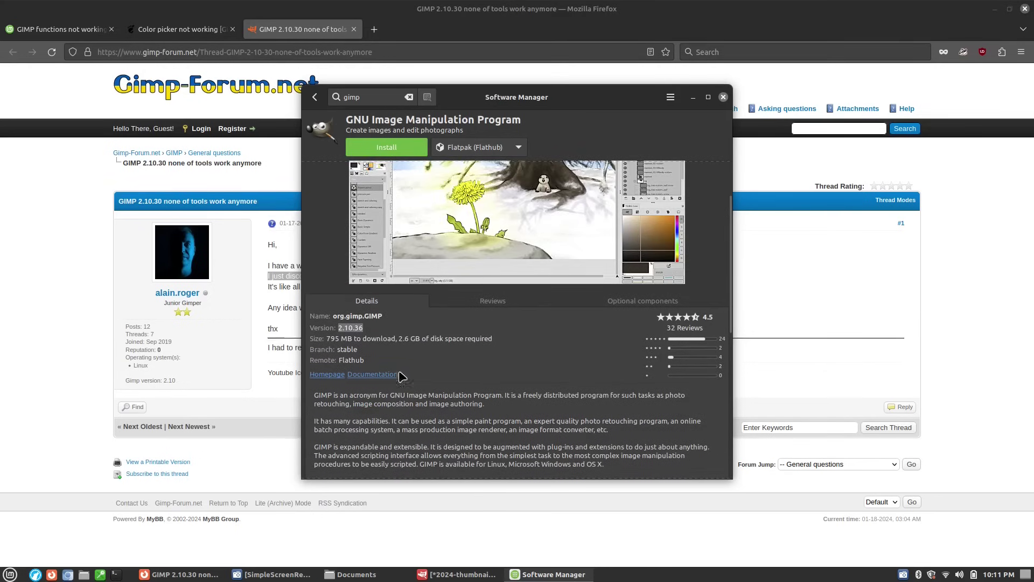
pyautogui.scroll(1, 422, 353)
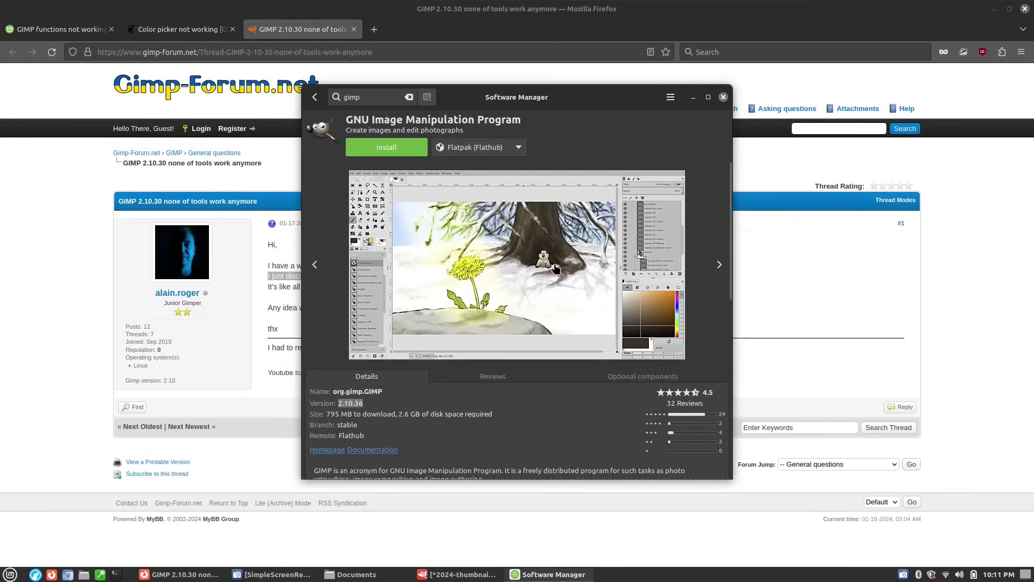
# Step: Switch the package source to System Package (2.10.30-1ubuntu0.1), then close Software Manager
pyautogui.click(521, 148)
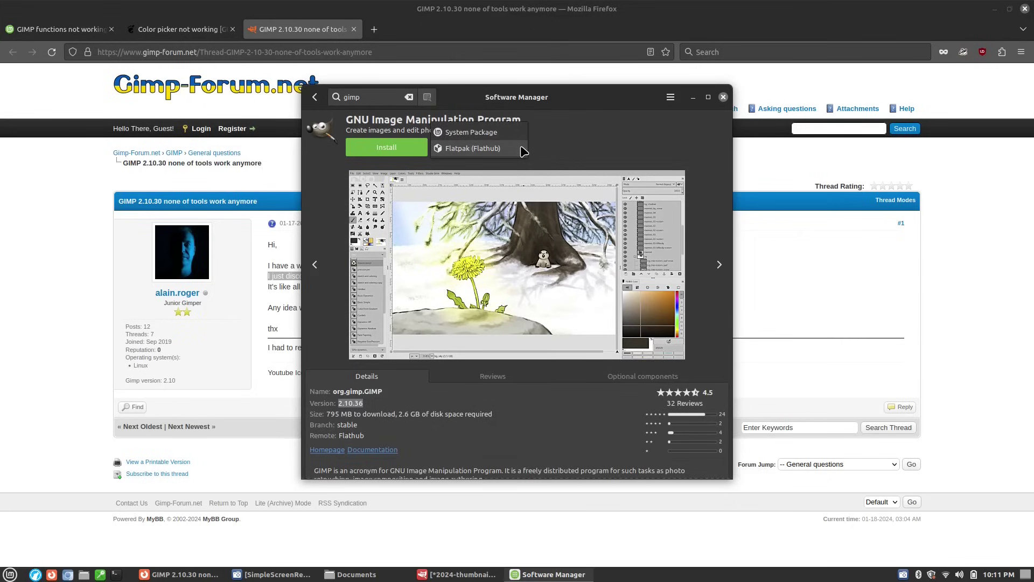
pyautogui.click(522, 149)
pyautogui.click(522, 149)
pyautogui.click(519, 135)
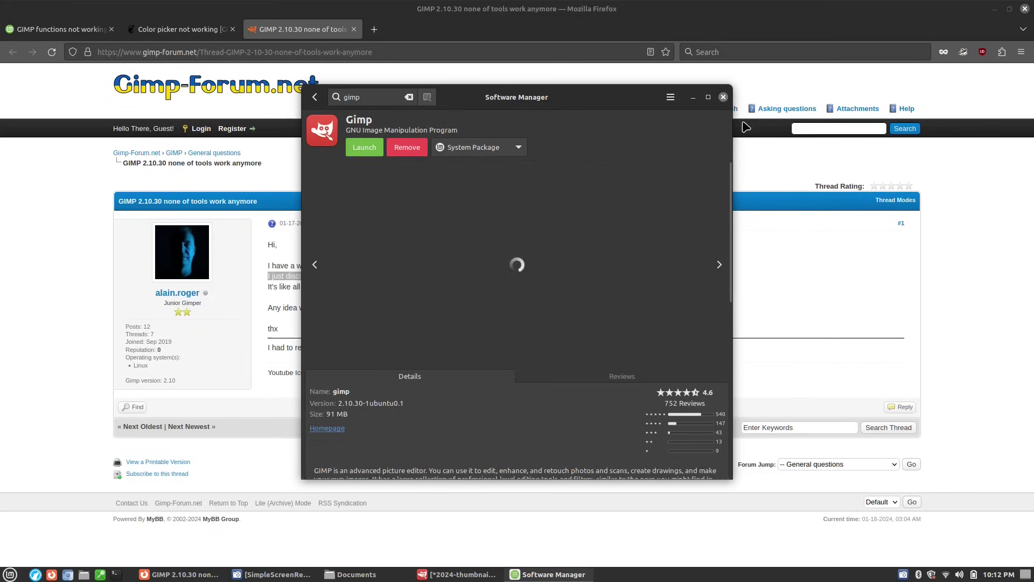
pyautogui.click(722, 97)
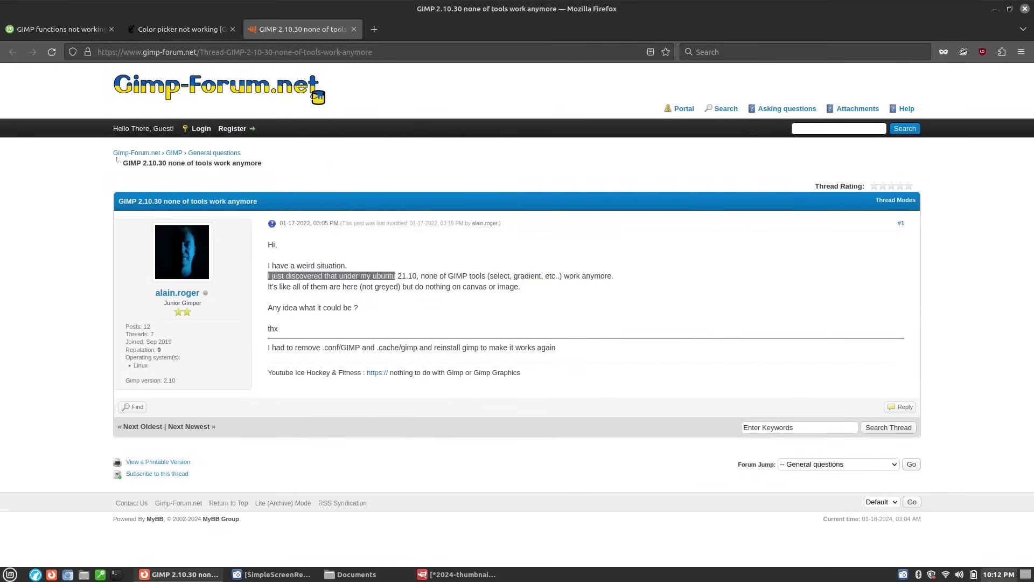
# Step: Launch Software Sources through a 'soft' menu search and authenticate with the admin password
pyautogui.click(9, 574)
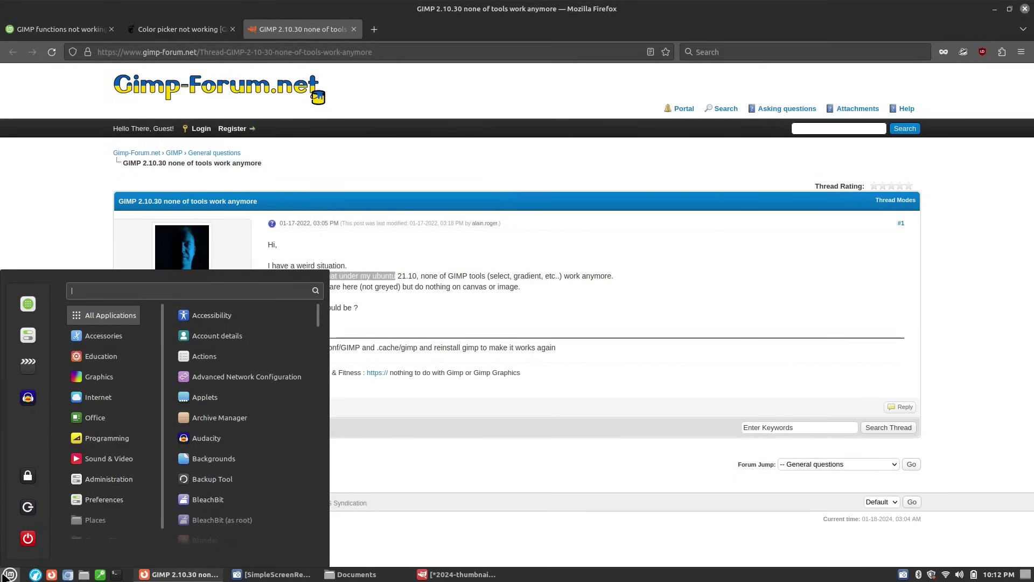
pyautogui.write('soft')
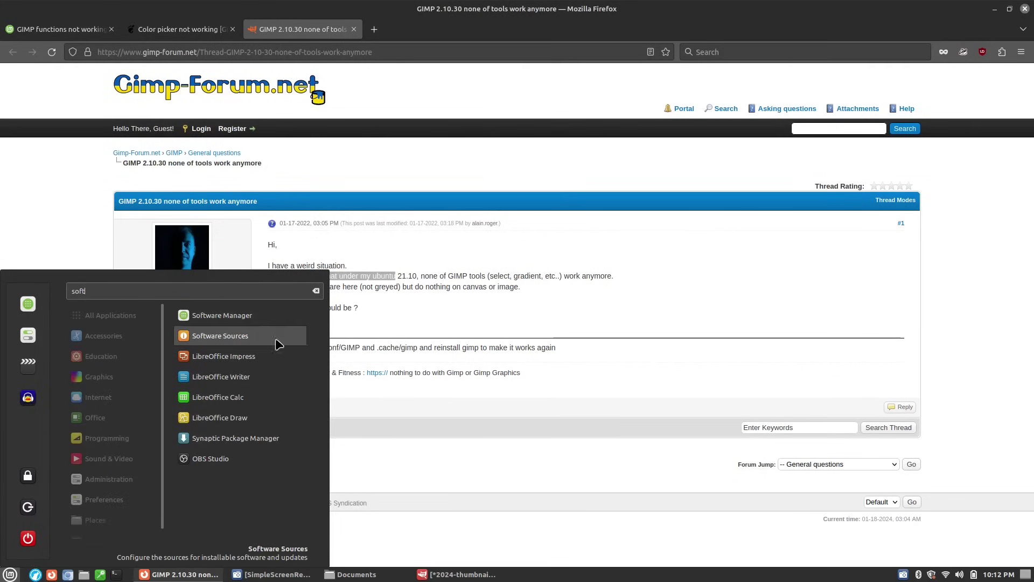
pyautogui.click(266, 341)
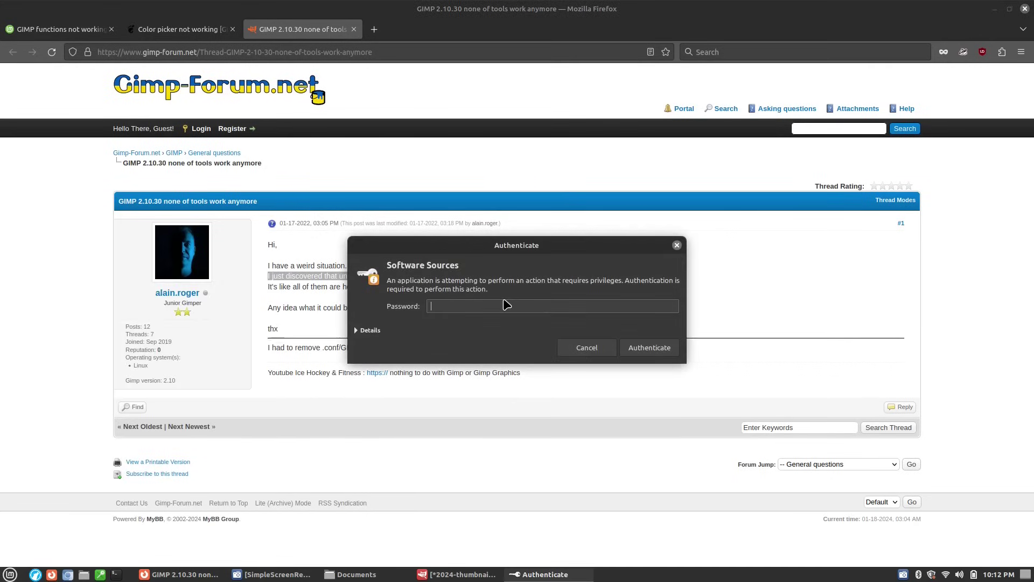
pyautogui.press('Return')
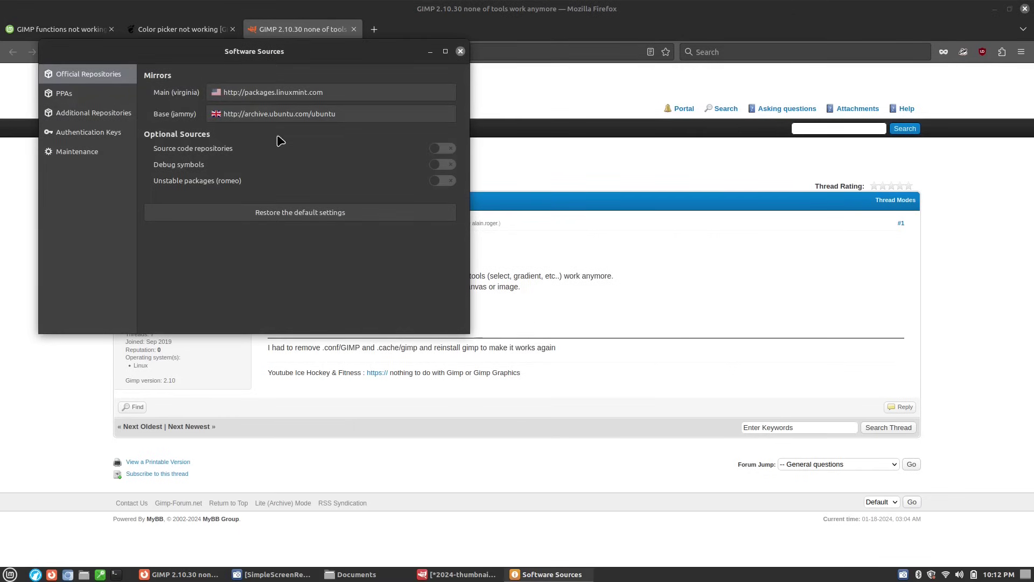
# Step: Review the PPA list showing kdenlive-stable and obs-studio, then close Software Sources
pyautogui.click(64, 93)
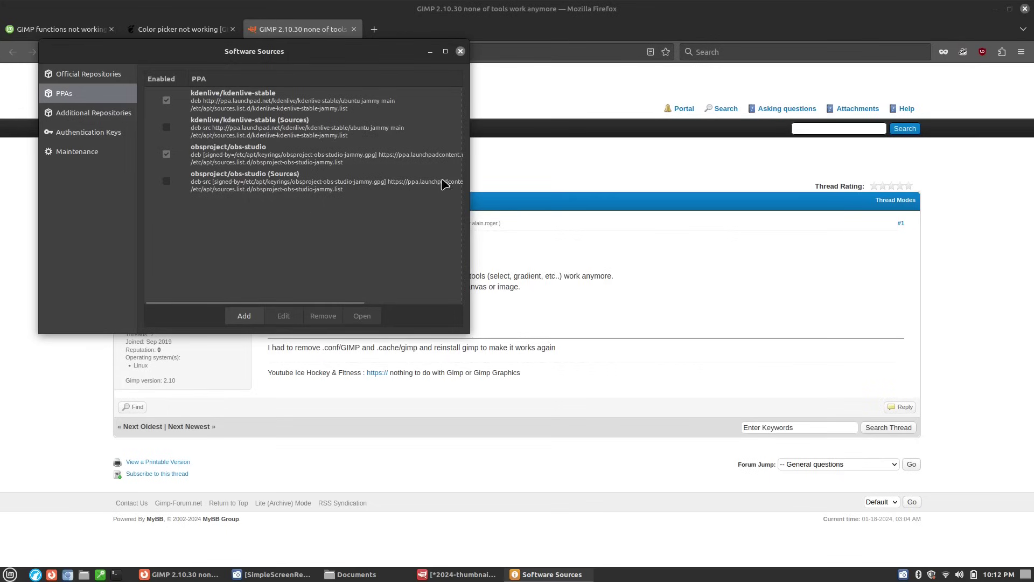
pyautogui.click(461, 51)
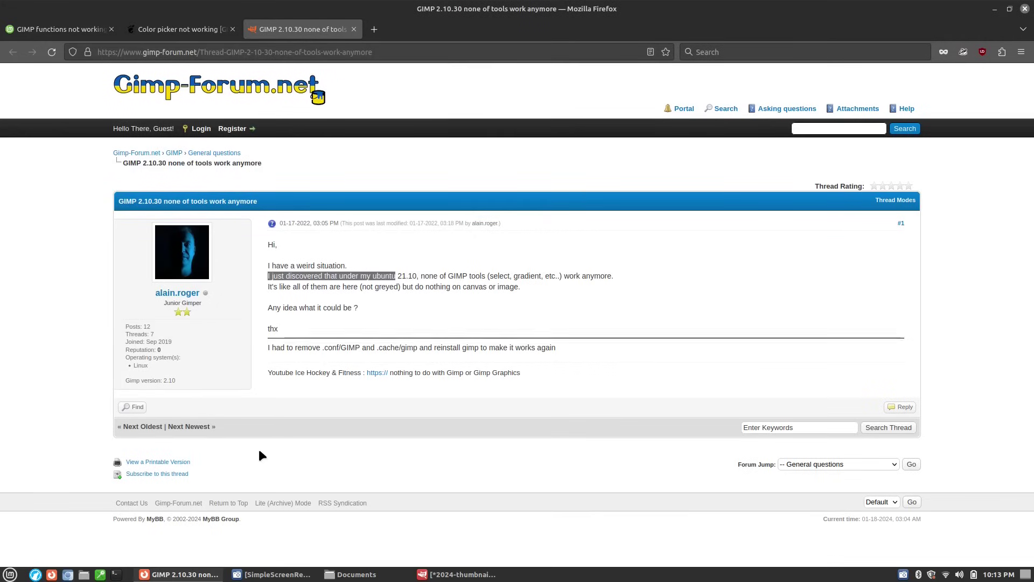